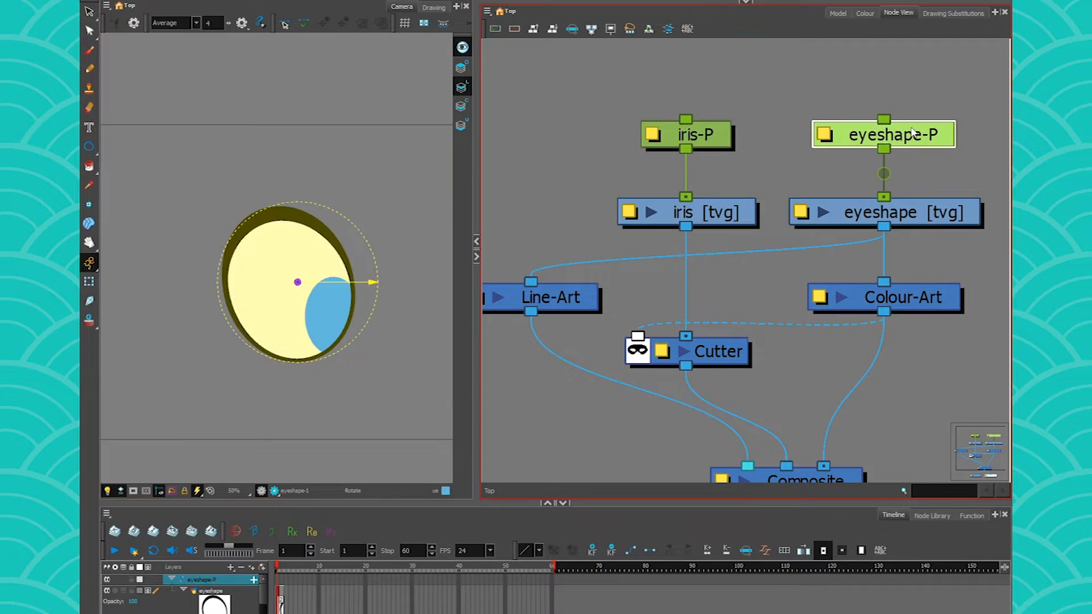
Place the pivot of the eyeshape-P peg at the lower-right edge of the eye, beside the iris.
key(alt+2)
drag(297, 278, 353, 342)
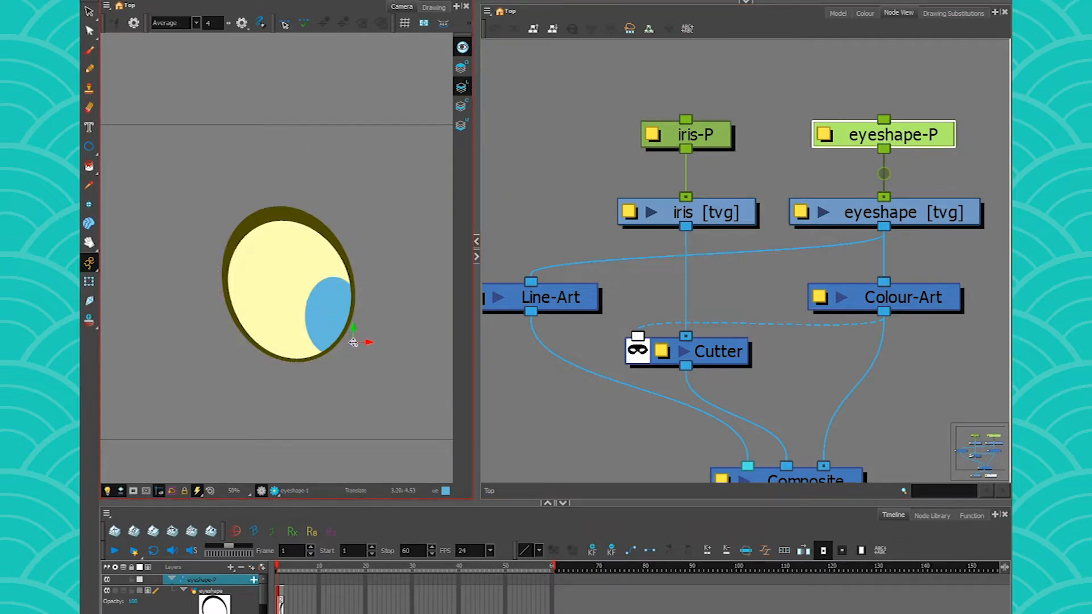
Try squashing the eye shape vertically and horizontally around its pivot, and undo both changes.
key(shift+t)
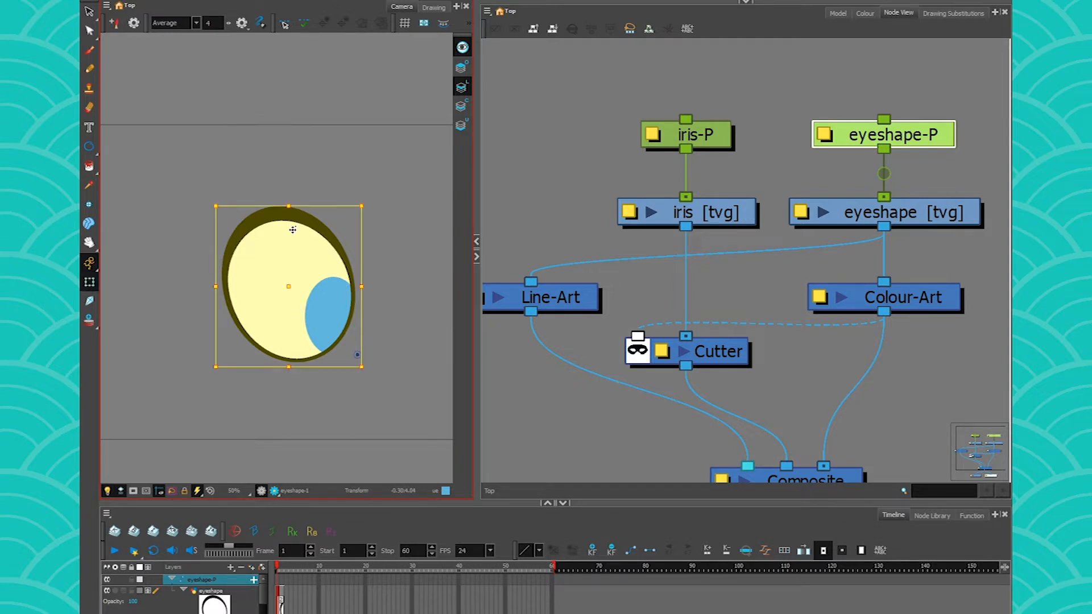
drag(292, 205, 281, 259)
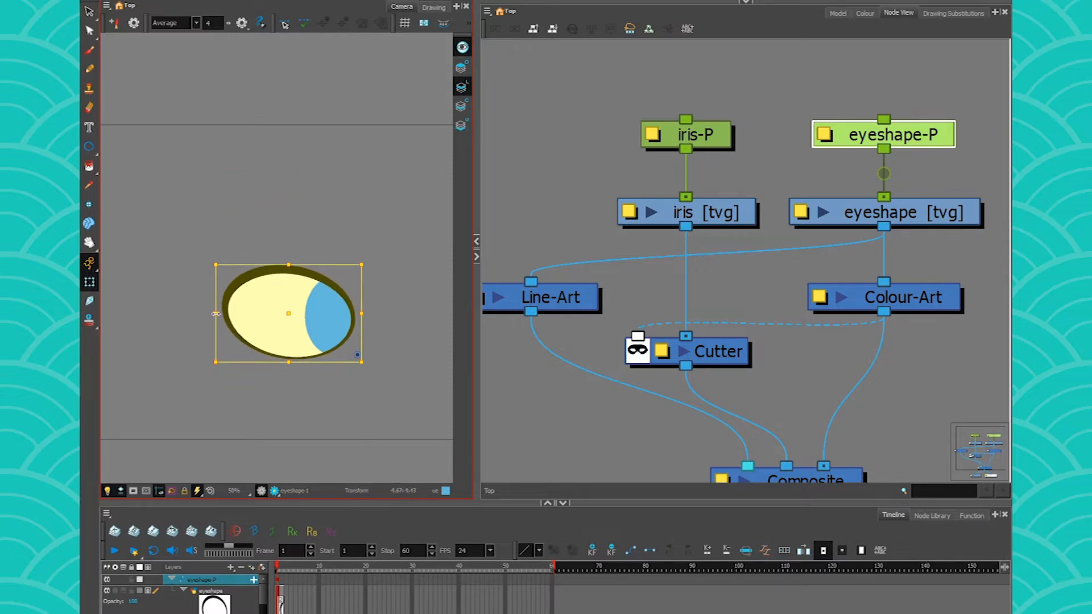
drag(216, 313, 268, 312)
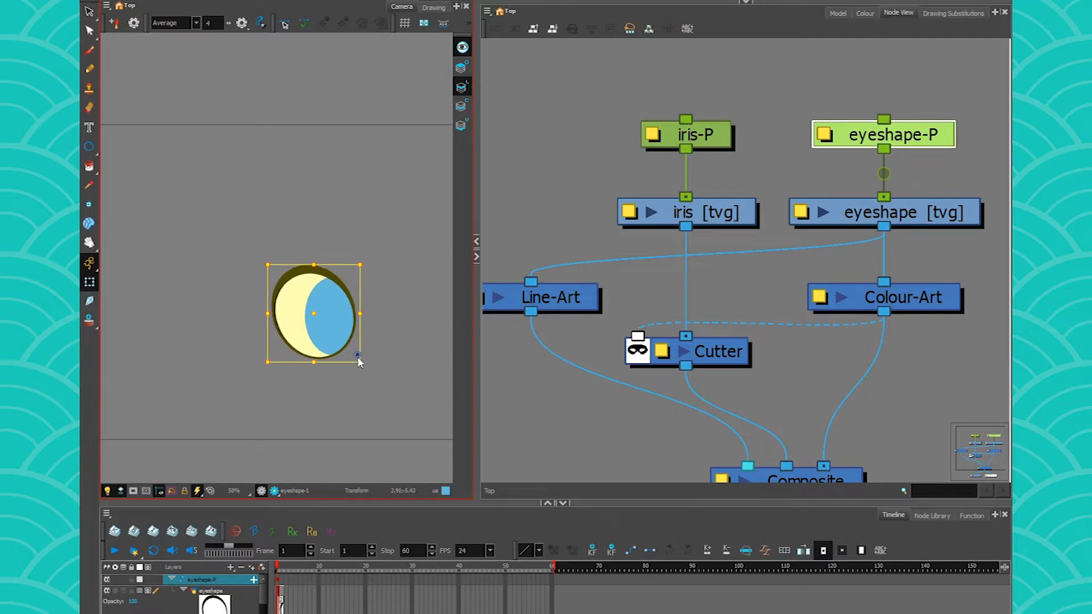
key(ctrl+z)
key(ctrl+z)
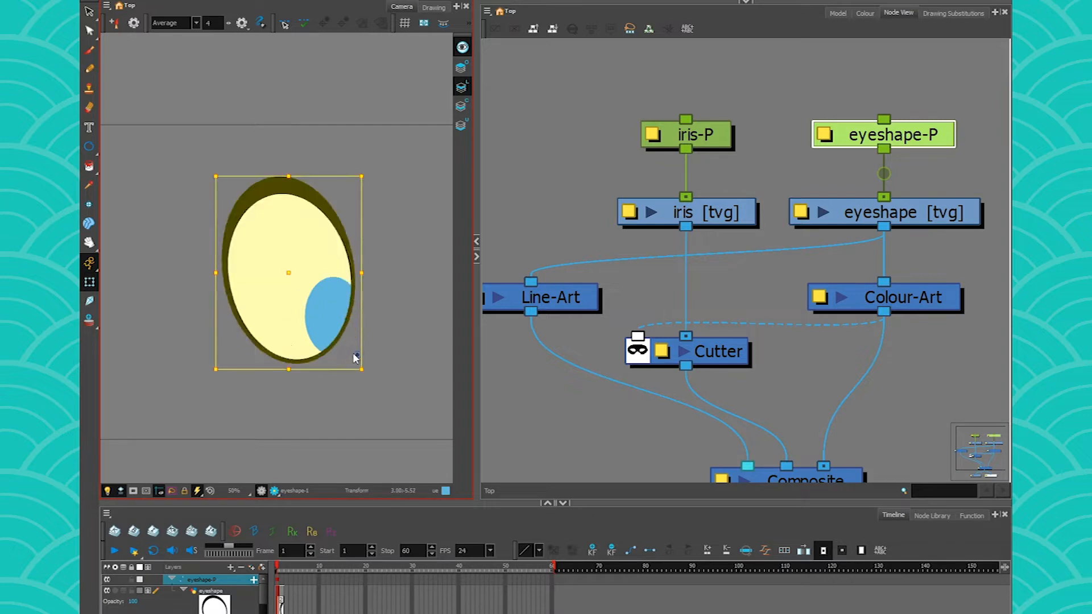
key(ctrl+shift+z)
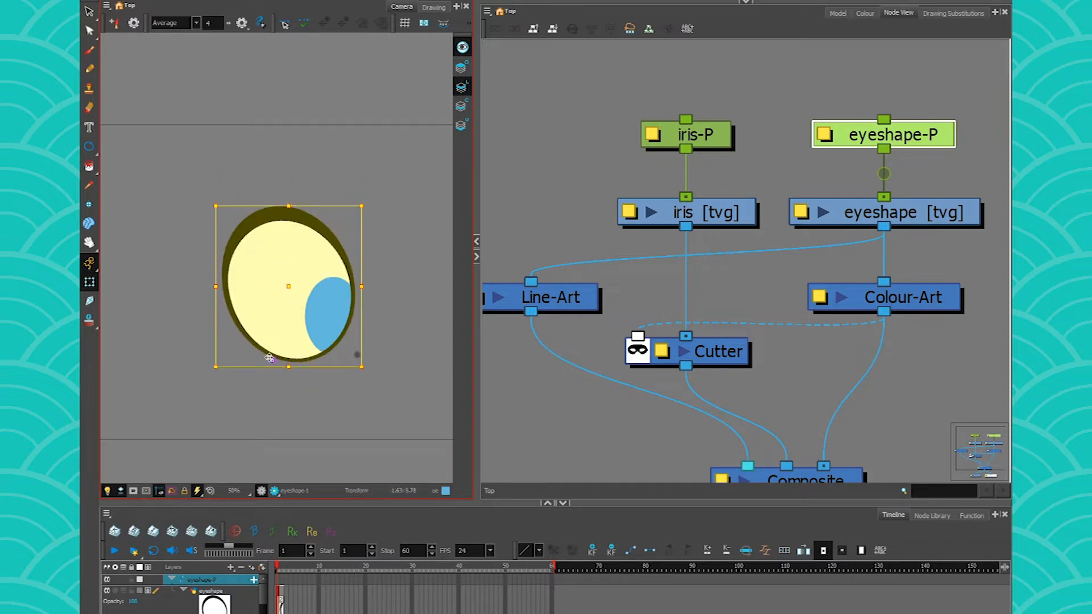
click(268, 161)
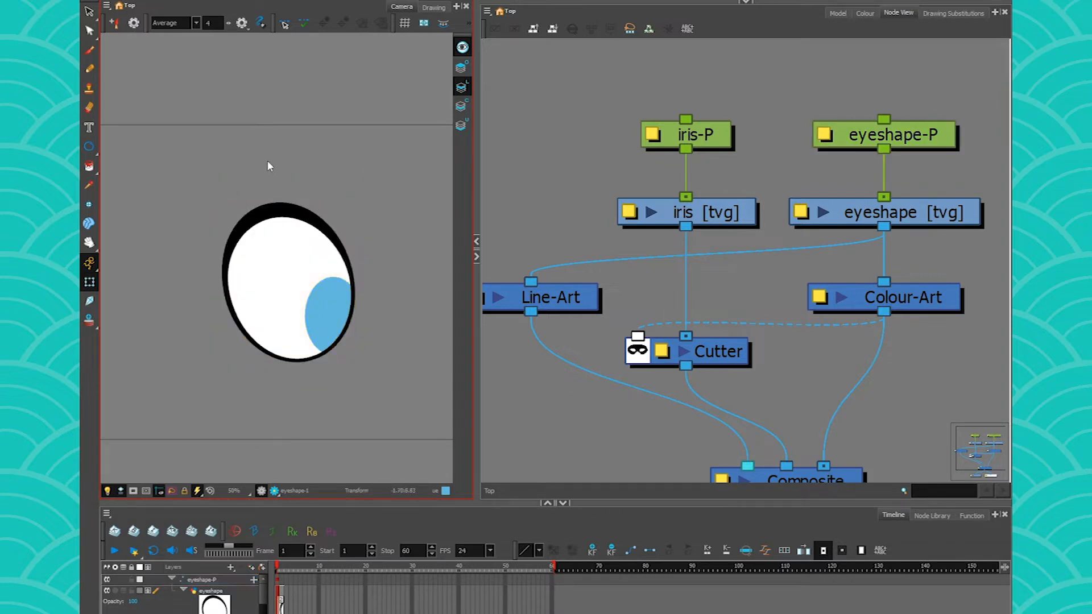
click(322, 335)
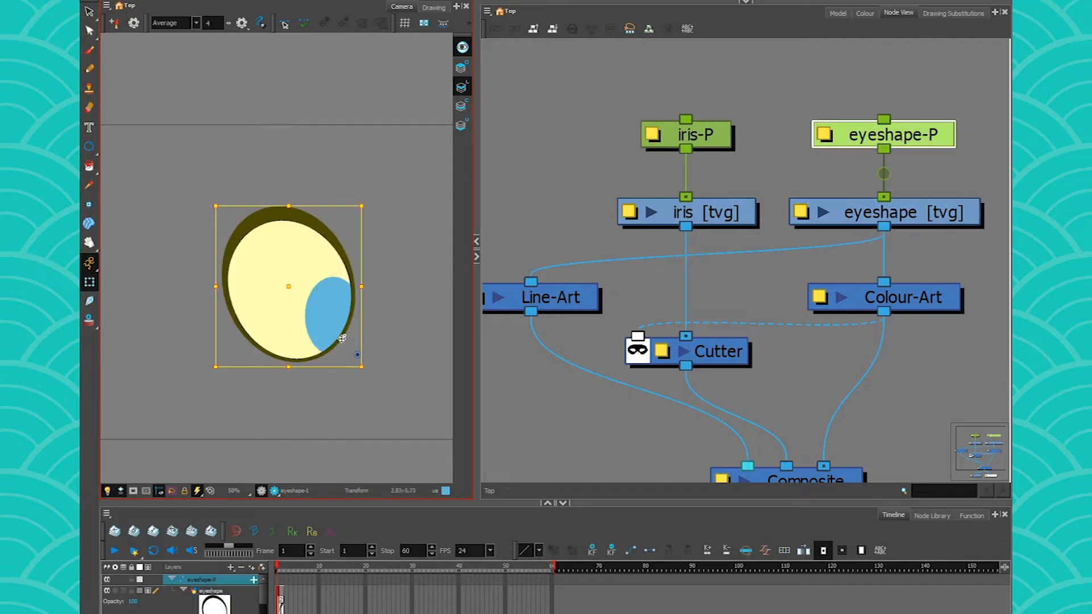
mouse_move(286, 205)
mouse_down()
mouse_move(286, 134)
mouse_move(286, 205)
mouse_up()
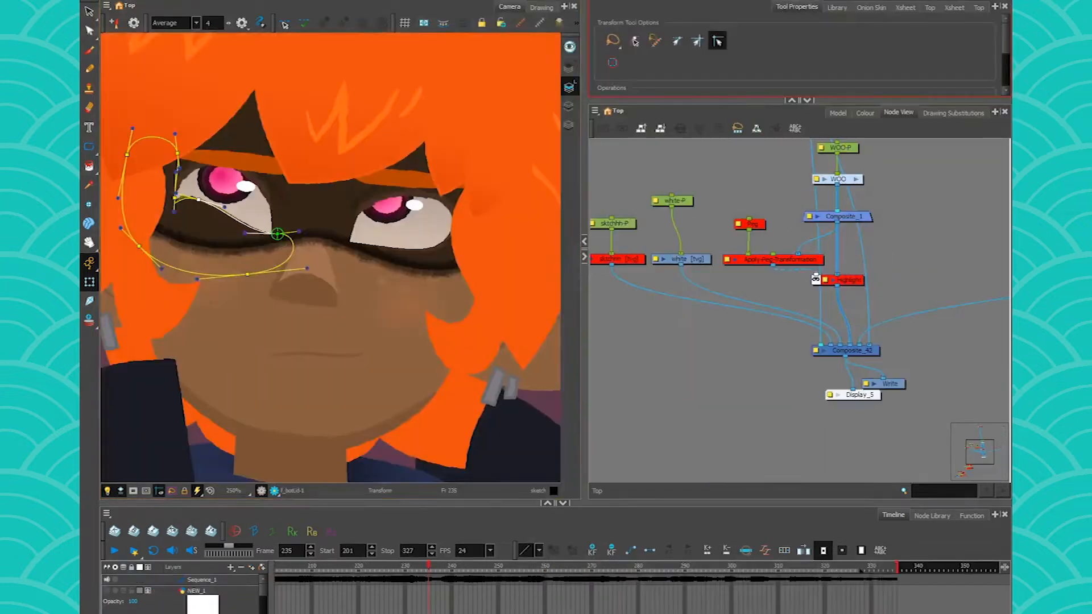
click(348, 190)
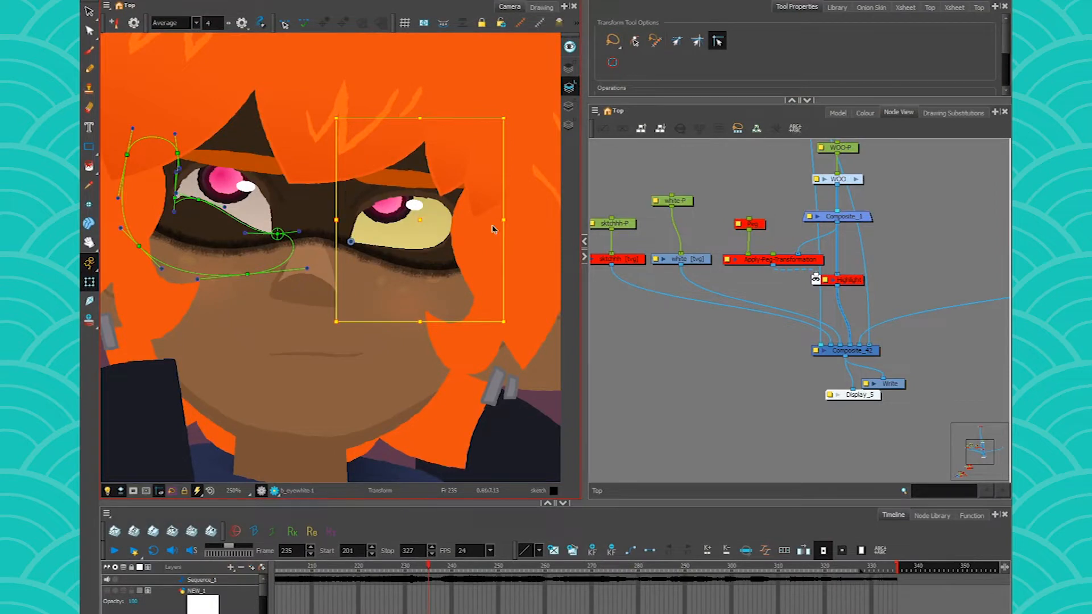
click(416, 238)
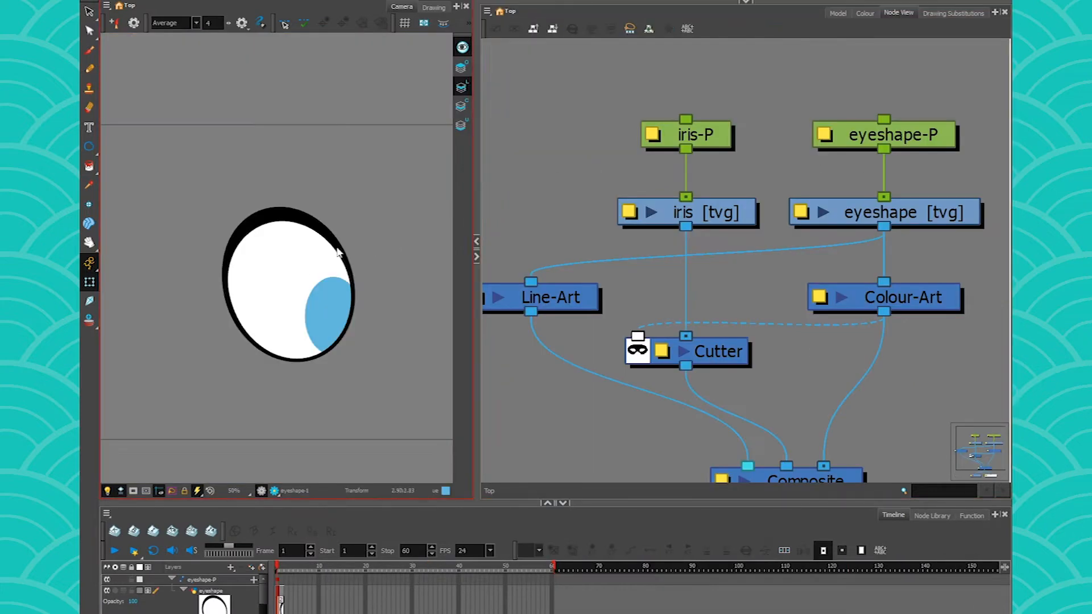
Add a vector drawing layer named eyebrow and connect its output to the leftmost input of the Composite node.
scroll(287, 275, down, 3)
scroll(287, 276, up, 1)
scroll(548, 393, down, 2)
scroll(674, 404, down, 1)
key(ctrl+r)
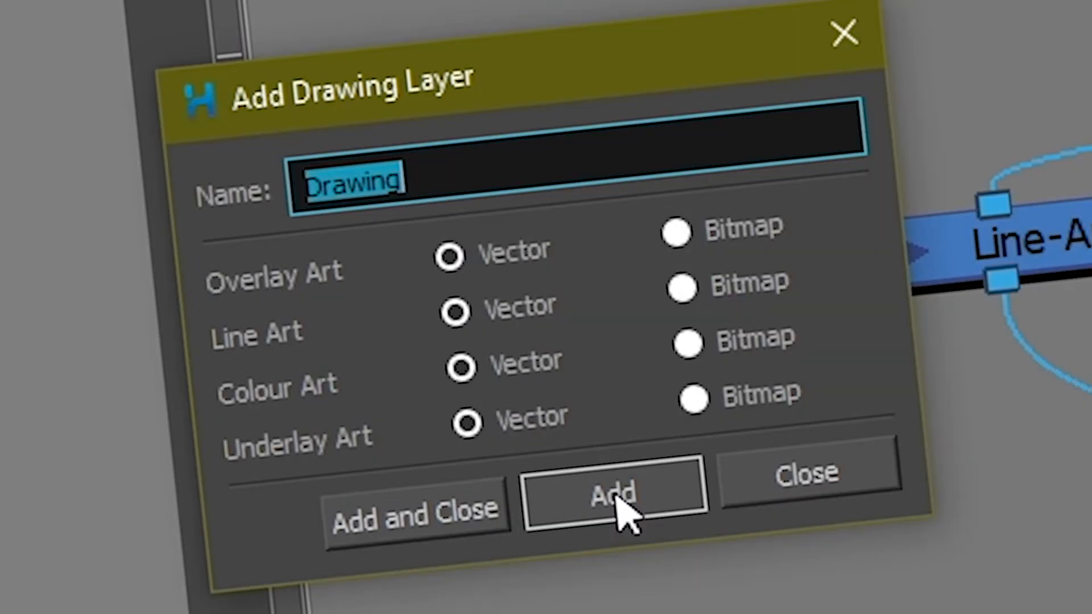
text(eyebrow)
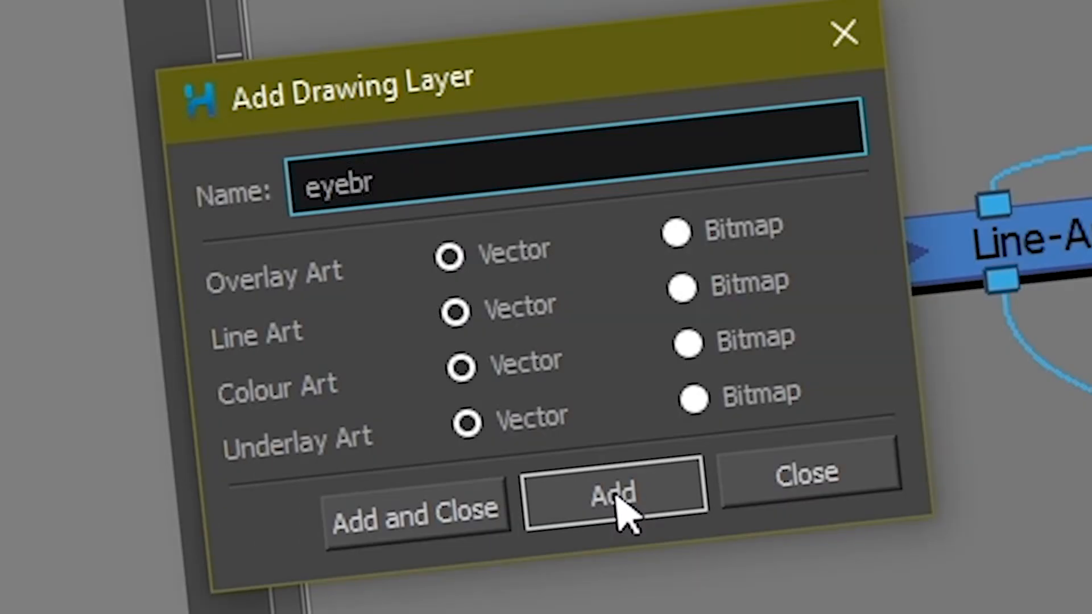
click(622, 512)
click(790, 455)
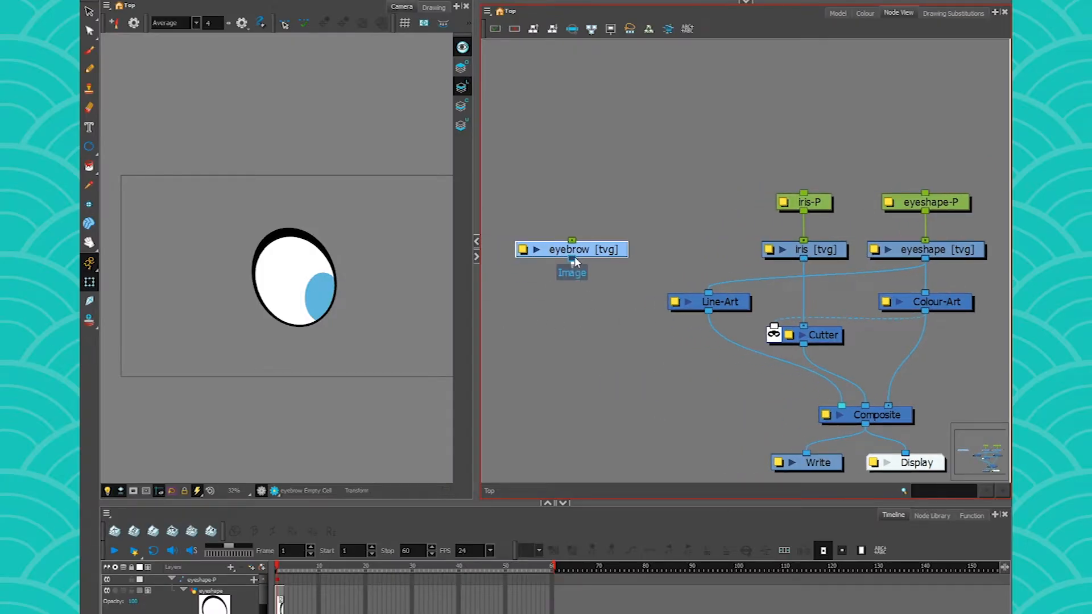
drag(573, 259, 837, 405)
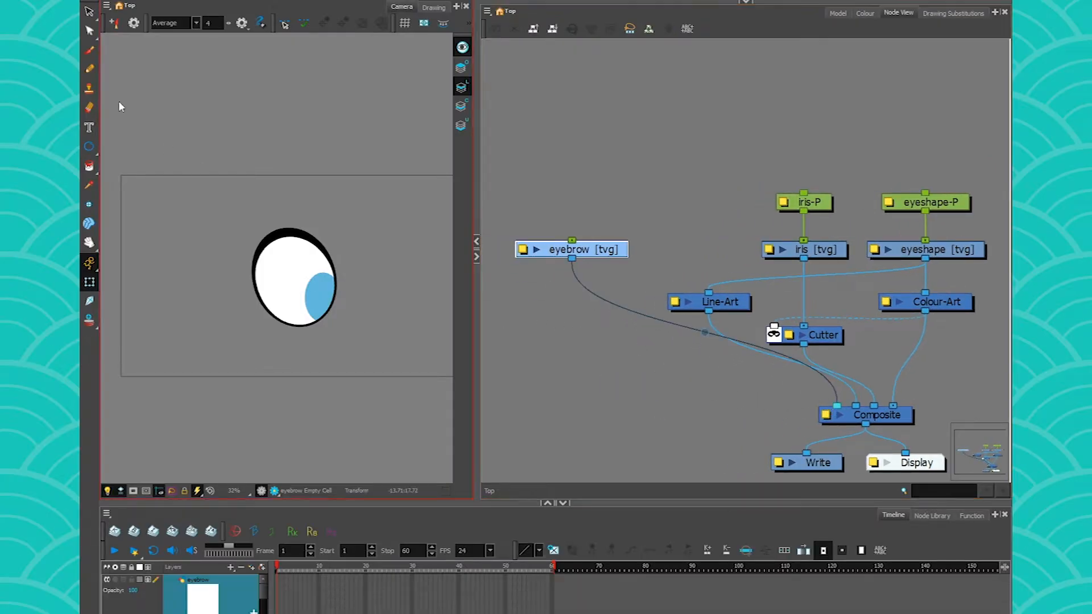
Delete the lower segments of the ellipse outline in the eyebrow drawing, keeping only the thick upper arc.
click(90, 72)
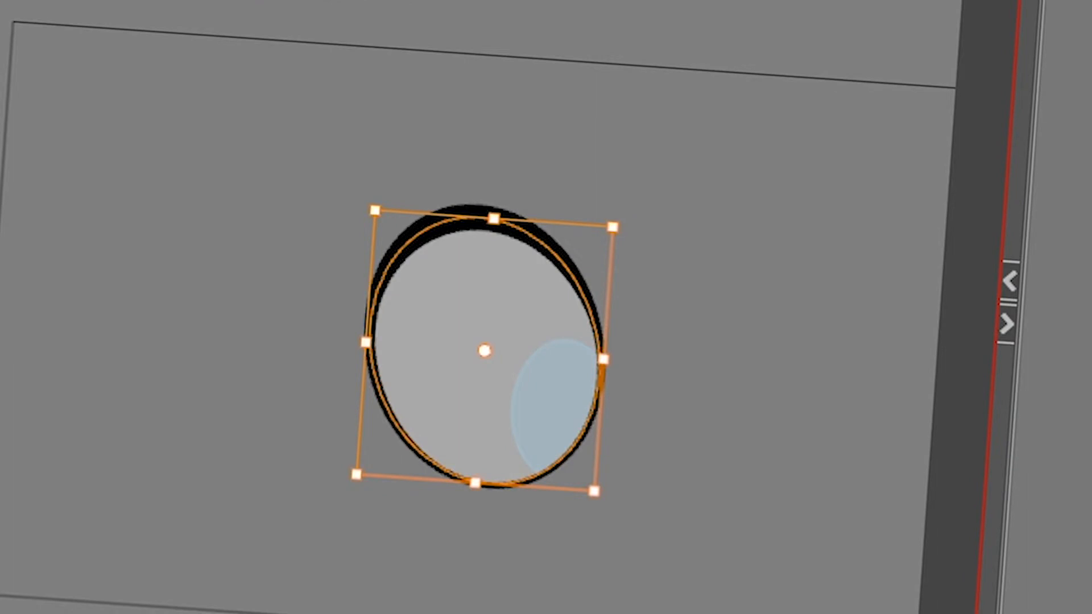
key(alt+q)
click(374, 370)
key(Delete)
click(536, 422)
click(601, 398)
key(Delete)
click(536, 445)
click(455, 470)
key(Delete)
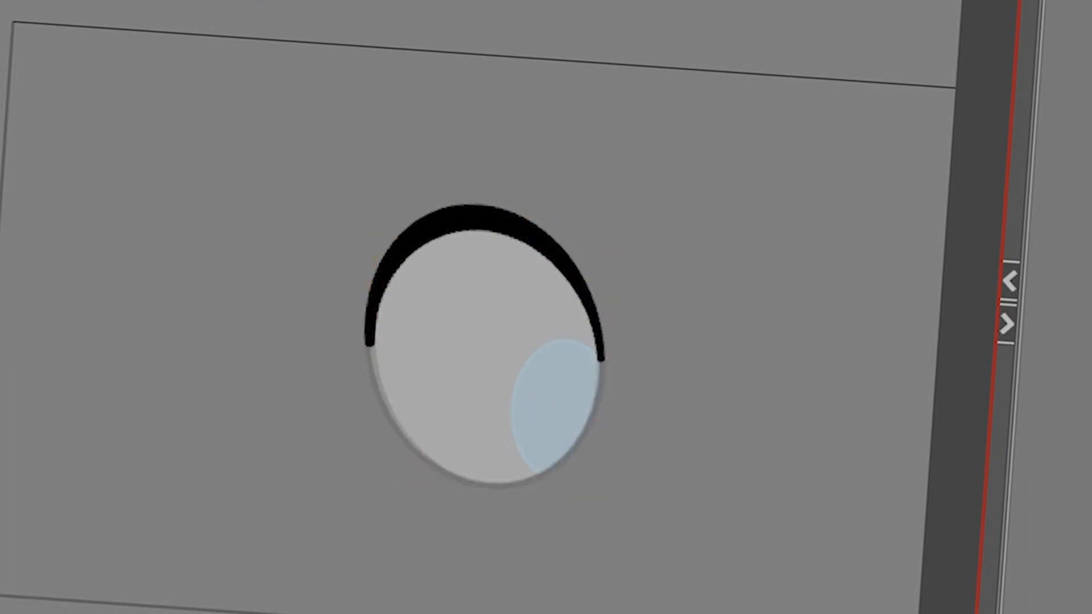
Raise the remaining arc above the eye and reshape its ends and curvature into an arched eyebrow.
click(374, 319)
mouse_move(373, 181)
mouse_down()
mouse_move(467, 280)
mouse_move(434, 142)
mouse_up()
key(Delete)
drag(460, 319, 423, 86)
drag(601, 357, 606, 190)
drag(373, 342, 374, 181)
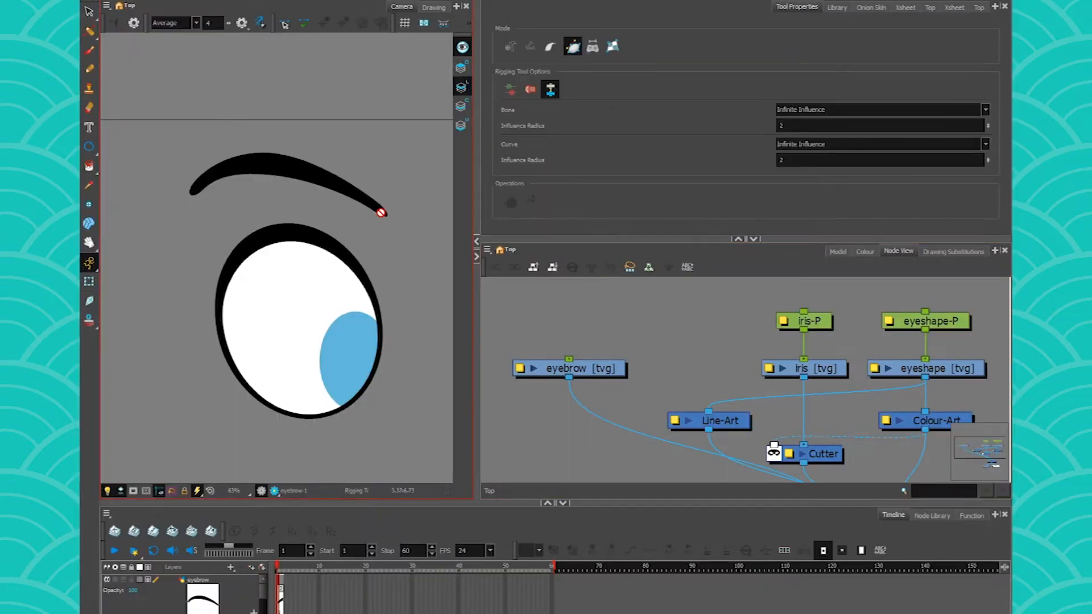
Rig the eyebrow with a curve deformer from its right end to its left end, following the arch.
click(545, 367)
drag(386, 215, 319, 174)
drag(231, 236, 485, 97)
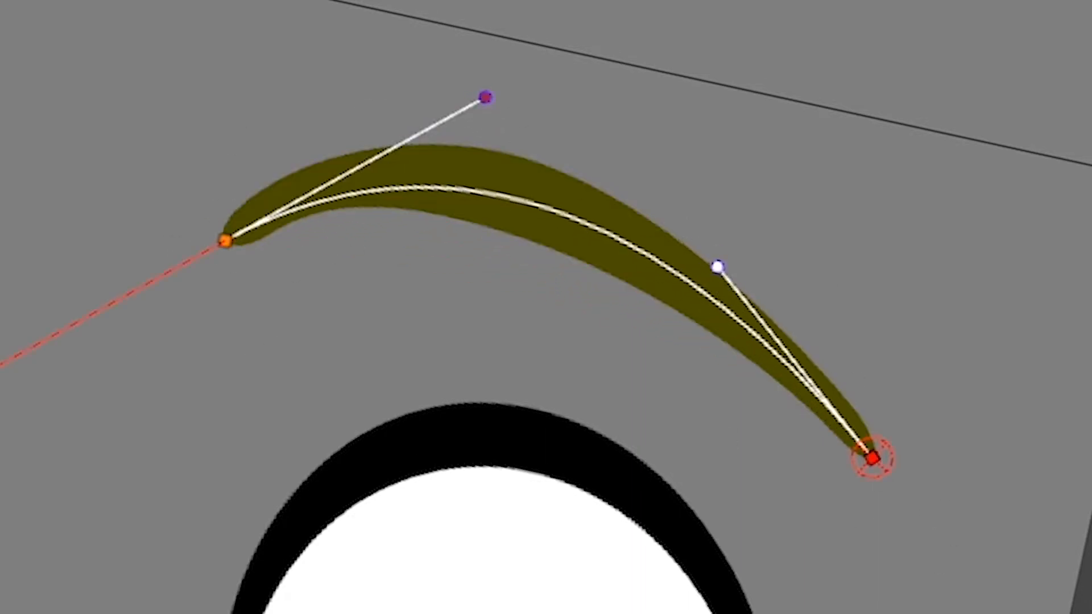
drag(224, 239, 254, 246)
key(ctrl+z)
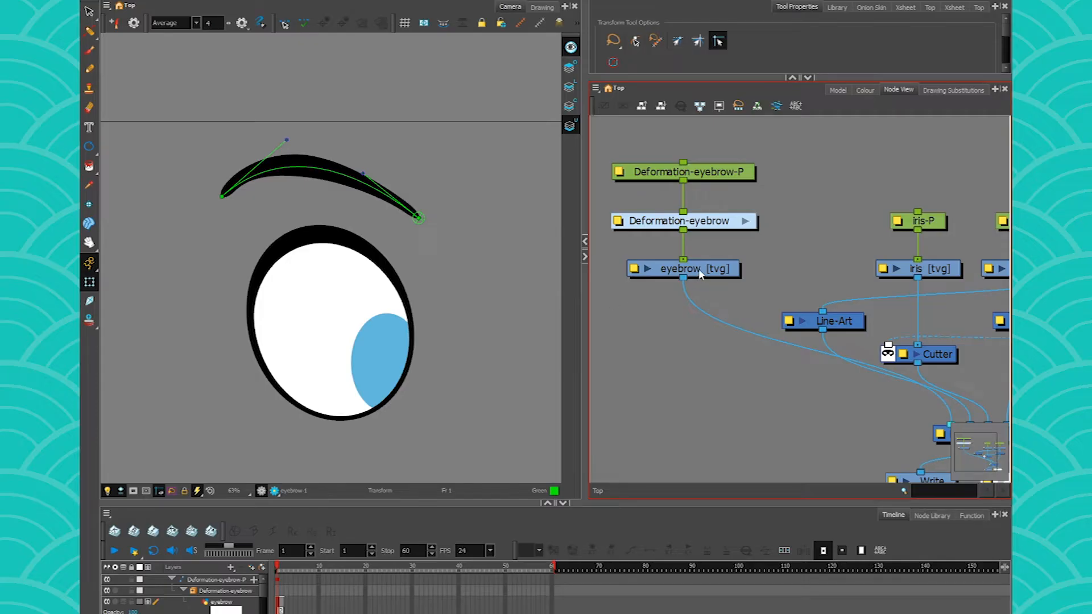
Try rotating the eyebrow and lowering it over the eye with the Deformation-eyebrow-P peg, undoing each change.
click(702, 269)
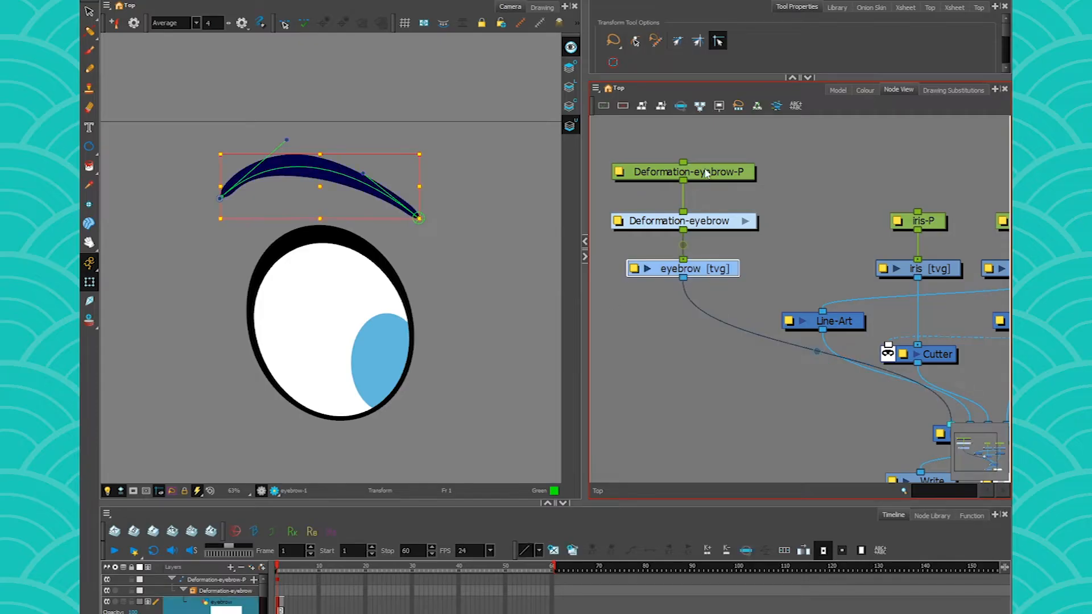
click(705, 171)
drag(215, 144, 195, 171)
key(ctrl+z)
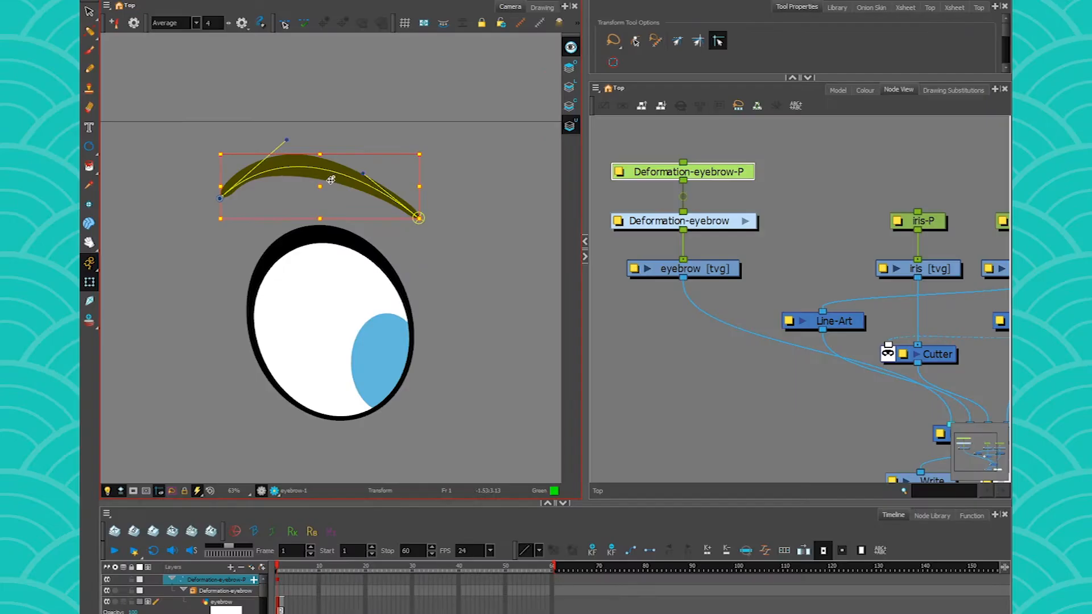
drag(321, 186, 328, 293)
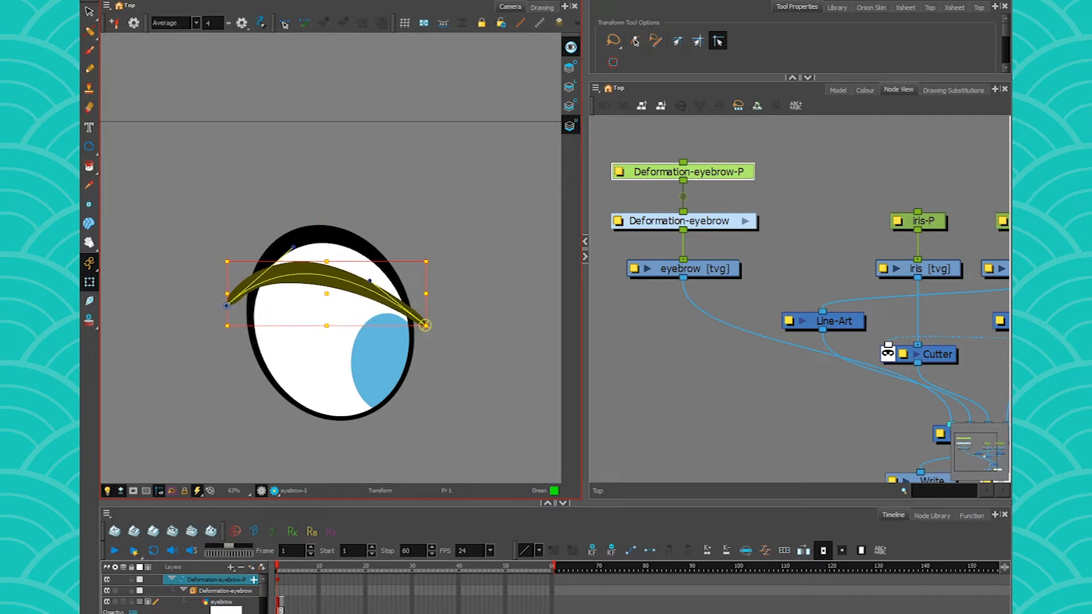
key(ctrl+z)
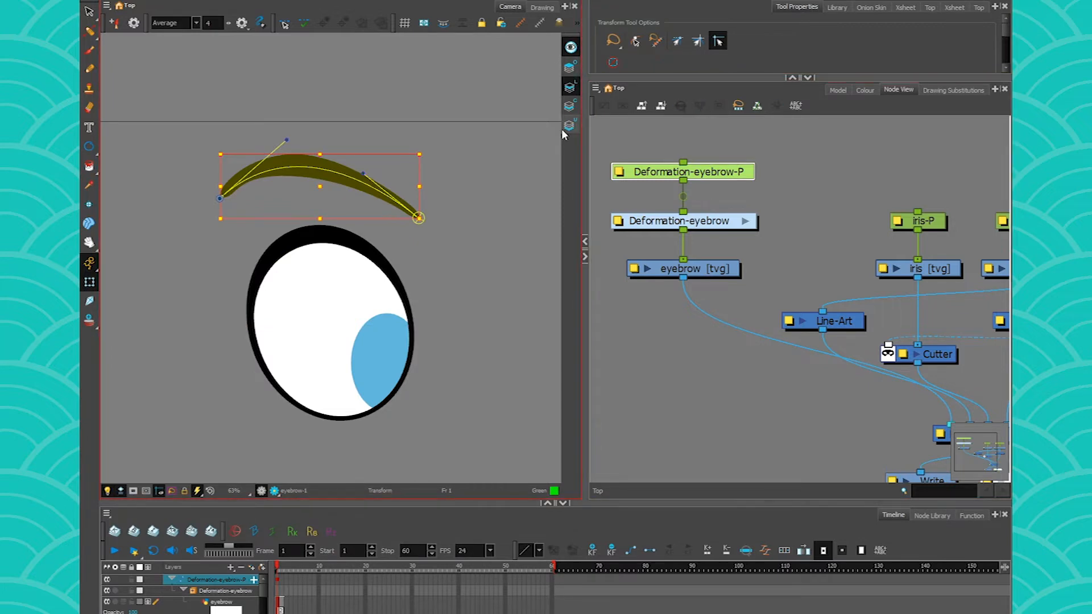
Show the eyebrow in the Drawing view and copy its line into the underlay art.
click(541, 7)
click(278, 121)
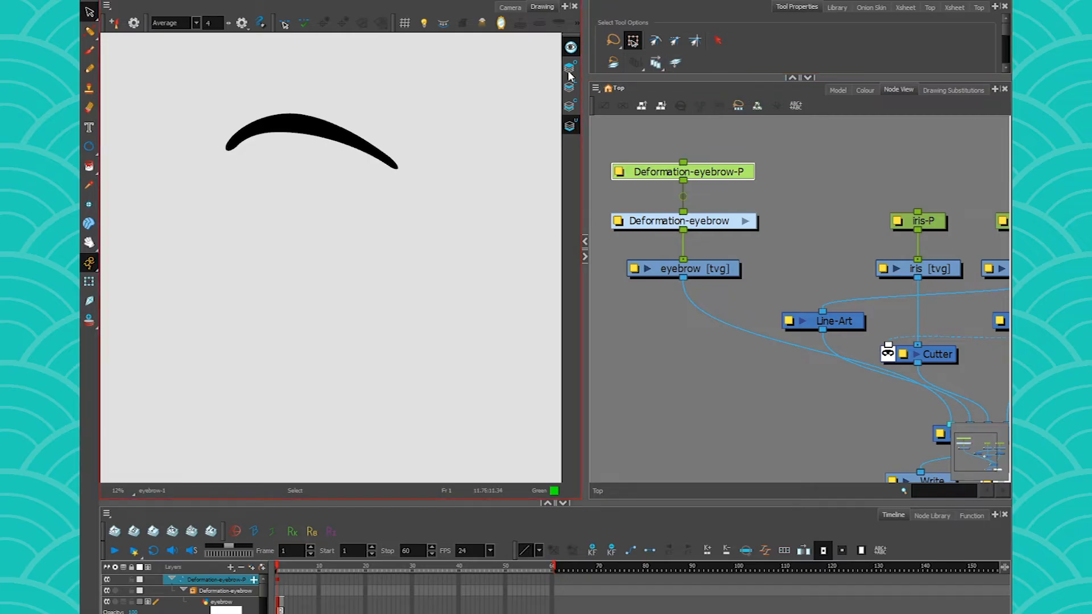
click(571, 48)
click(570, 125)
drag(195, 215, 218, 282)
Draw a Stroke tool loop arching above the eyebrow between its two ends in the underlay art.
click(89, 169)
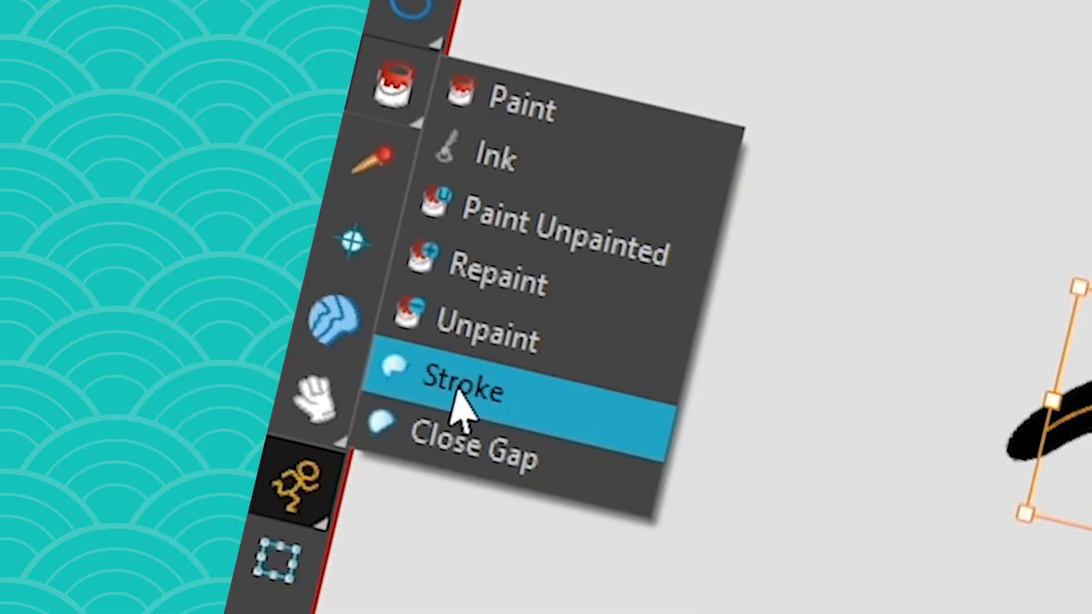
click(118, 241)
drag(567, 452, 268, 399)
click(748, 613)
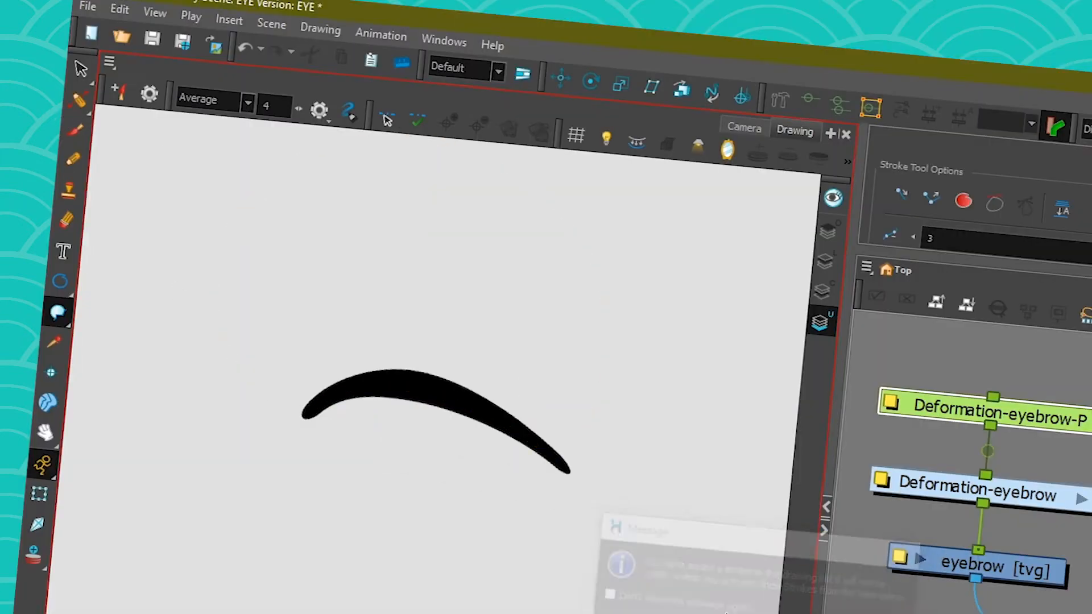
Adjust the loop's end points with the Contour Editor so they meet both ends of the eyebrow line.
key(k)
drag(71, 105, 95, 101)
drag(268, 399, 315, 408)
mouse_move(567, 453)
mouse_down()
mouse_move(555, 462)
mouse_move(580, 423)
mouse_up()
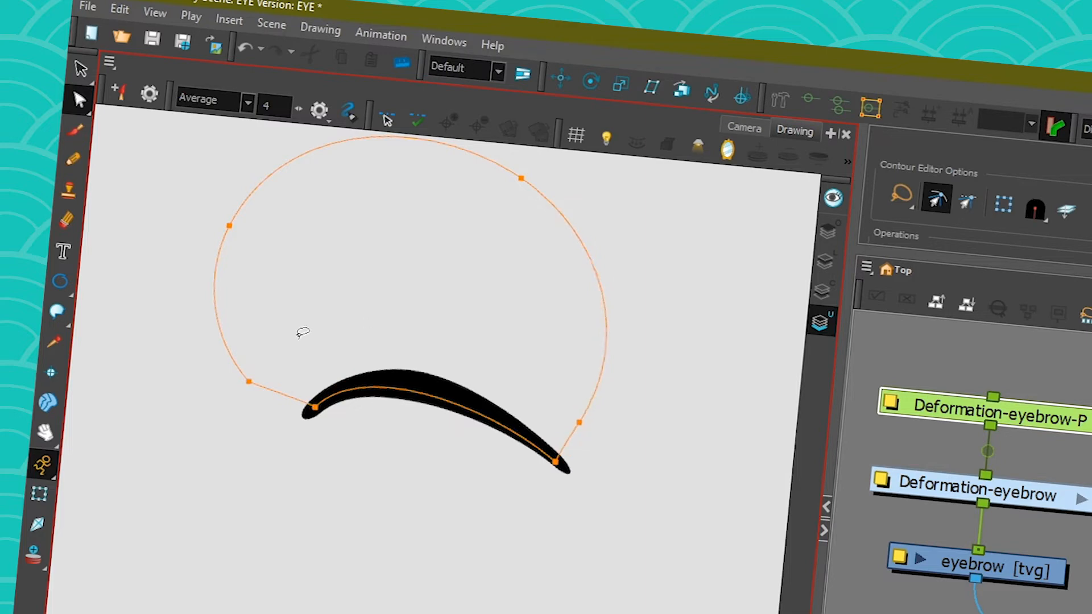
Delete the extra contour point near the eyebrow's left end and round the loop's curve on both sides.
mouse_move(248, 330)
mouse_down()
mouse_move(268, 388)
mouse_move(272, 378)
mouse_up()
key(Delete)
click(315, 407)
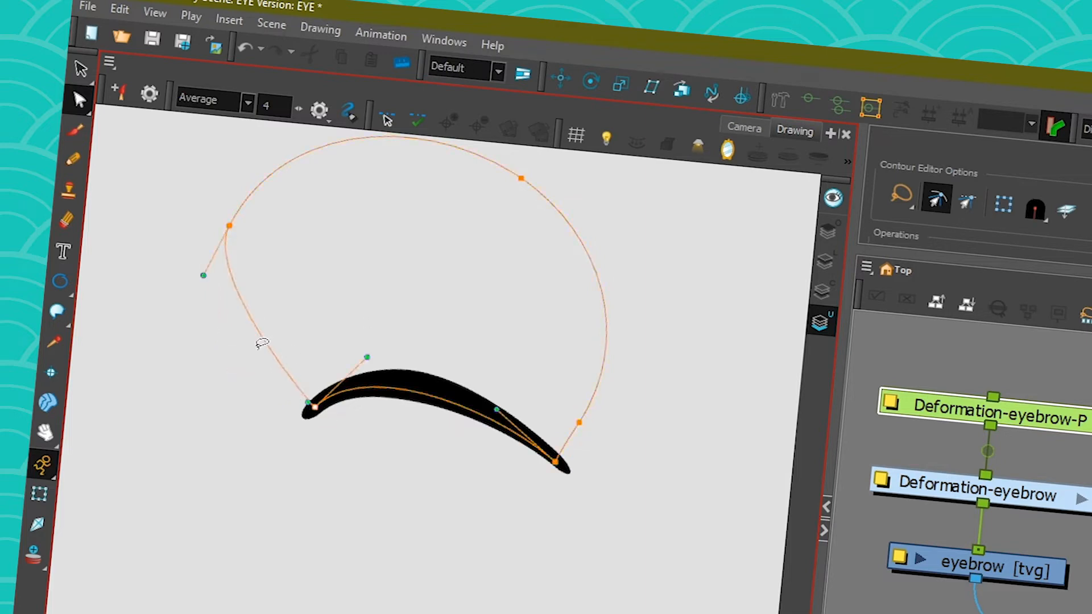
drag(312, 408, 232, 382)
drag(577, 426, 599, 440)
click(557, 461)
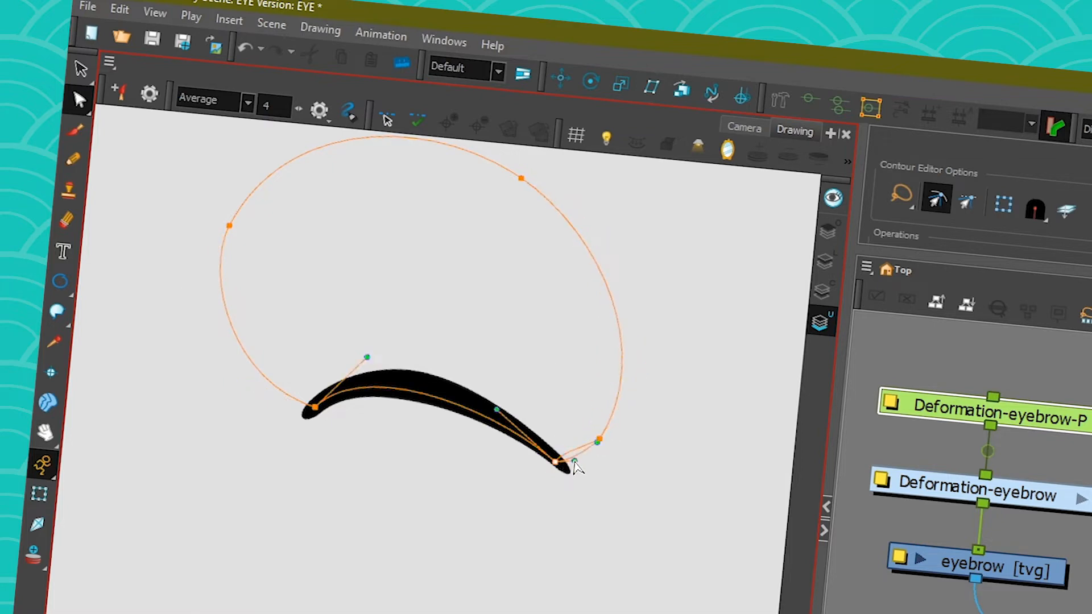
Fill the closed loop with the Green swatch and delete the black eyebrow line from the underlay art.
click(130, 378)
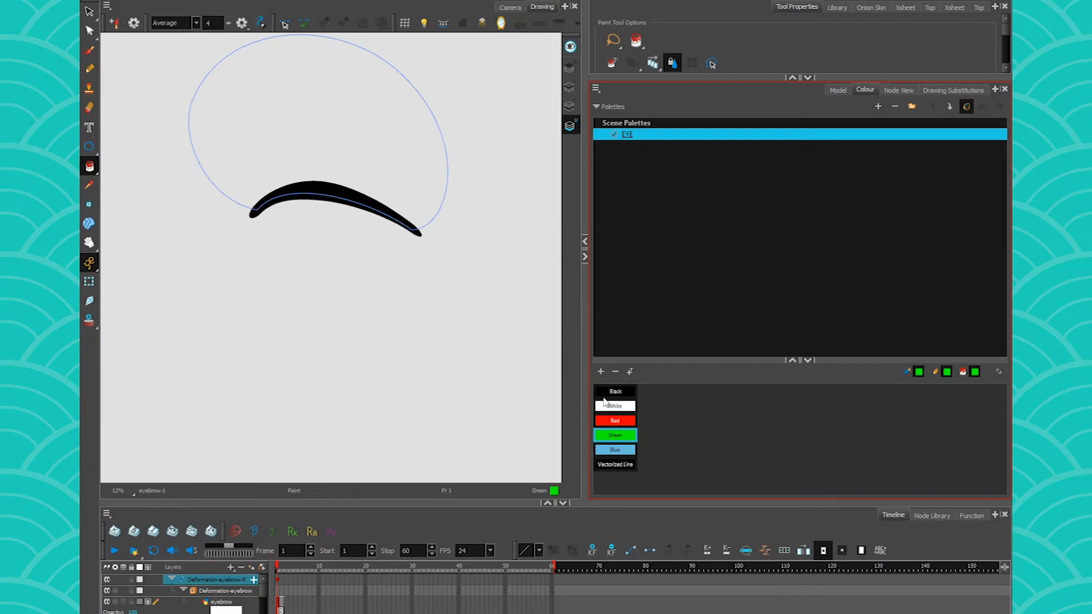
click(314, 122)
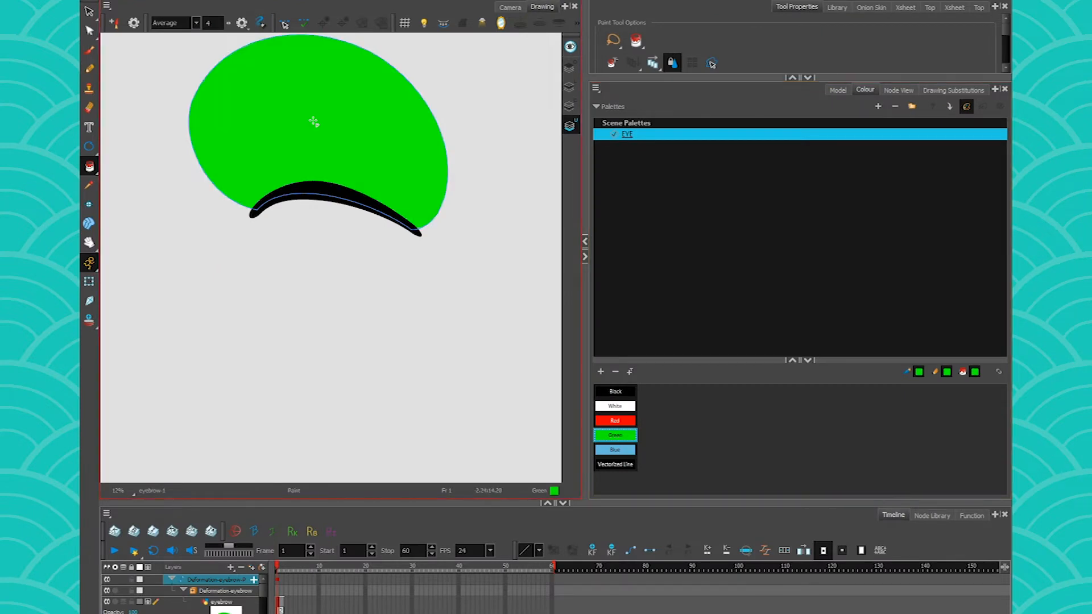
click(88, 11)
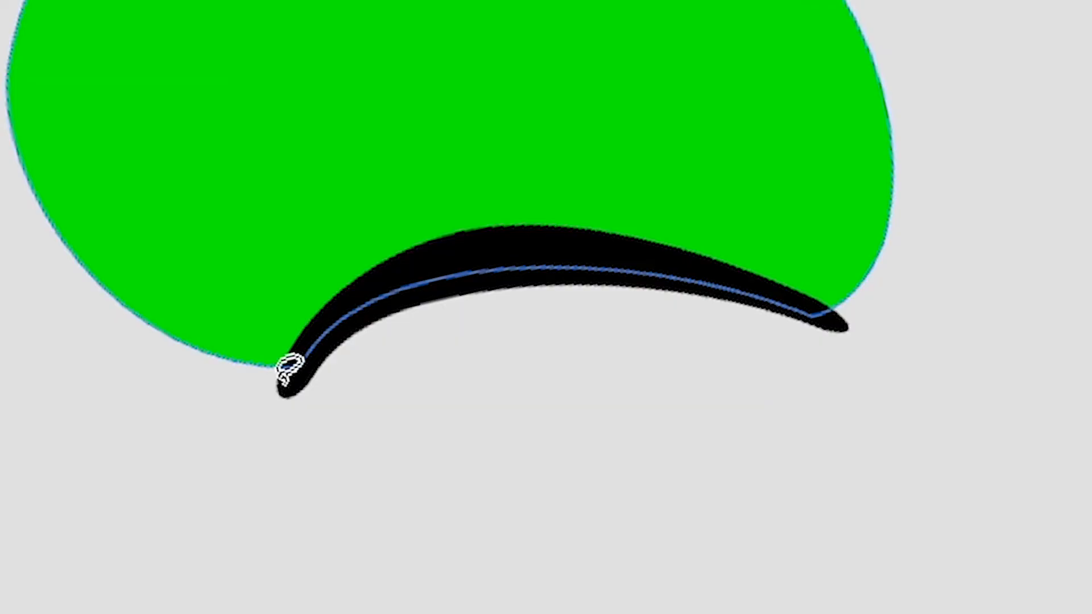
click(290, 370)
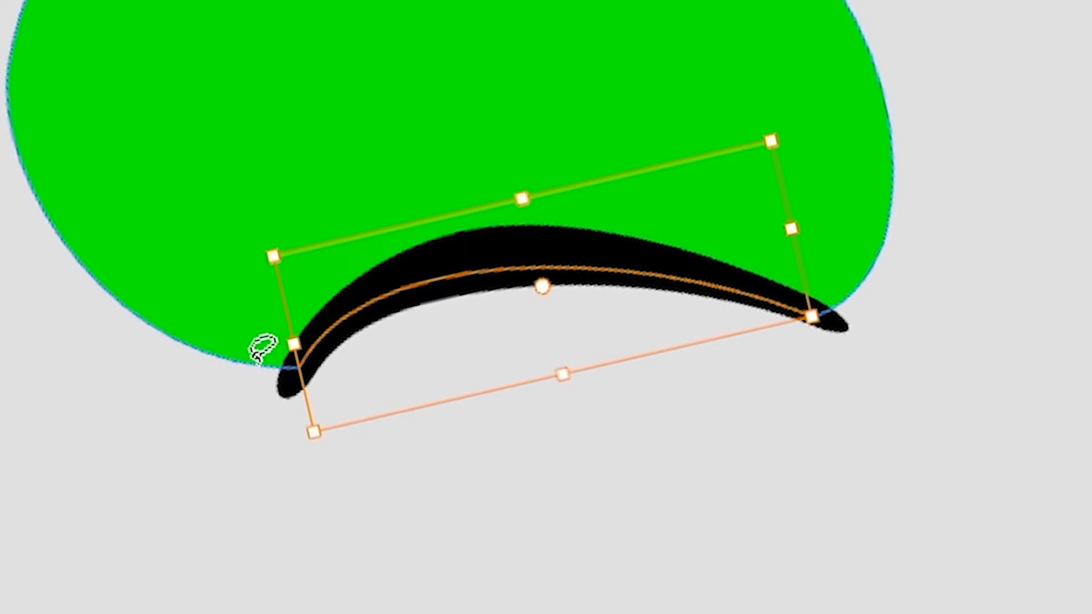
key(Delete)
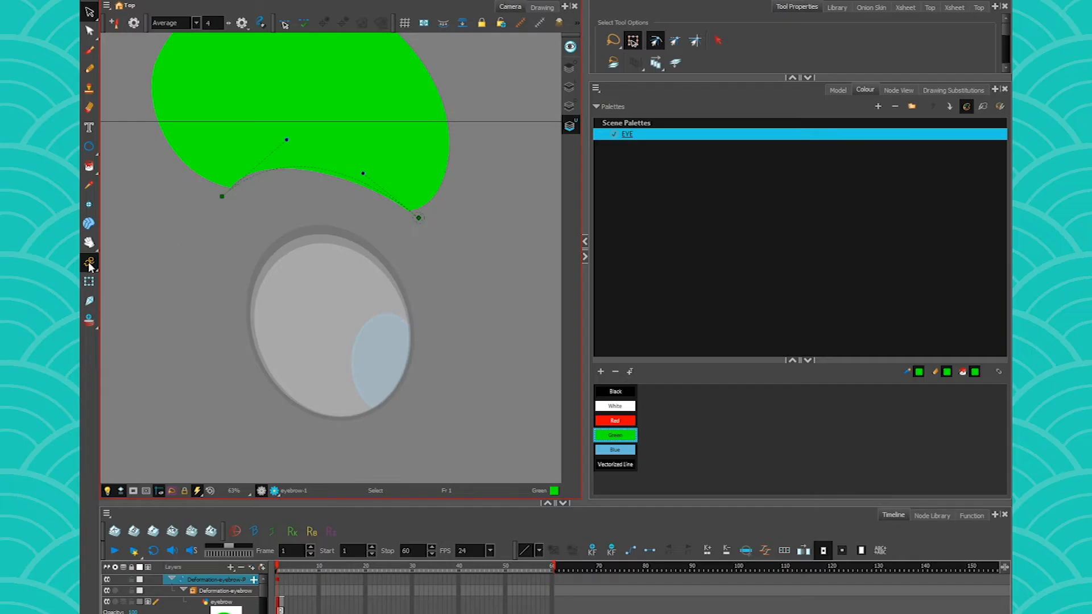
Move the eyebrow and its green underlay shape down with the Transform tool until the eyebrow covers the top of the eye.
click(89, 282)
click(209, 289)
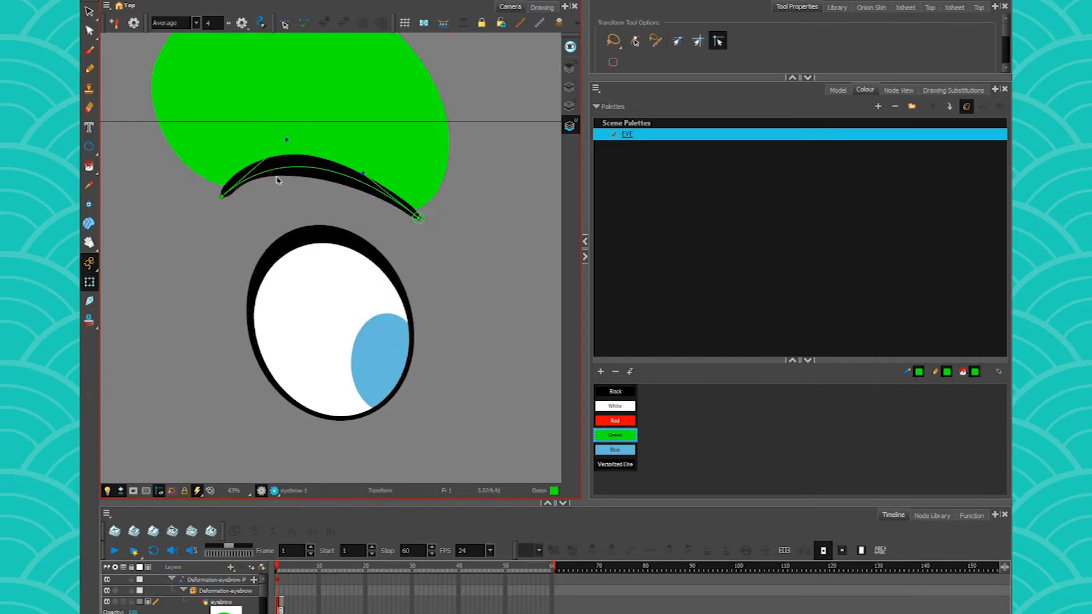
scroll(224, 262, down, 1)
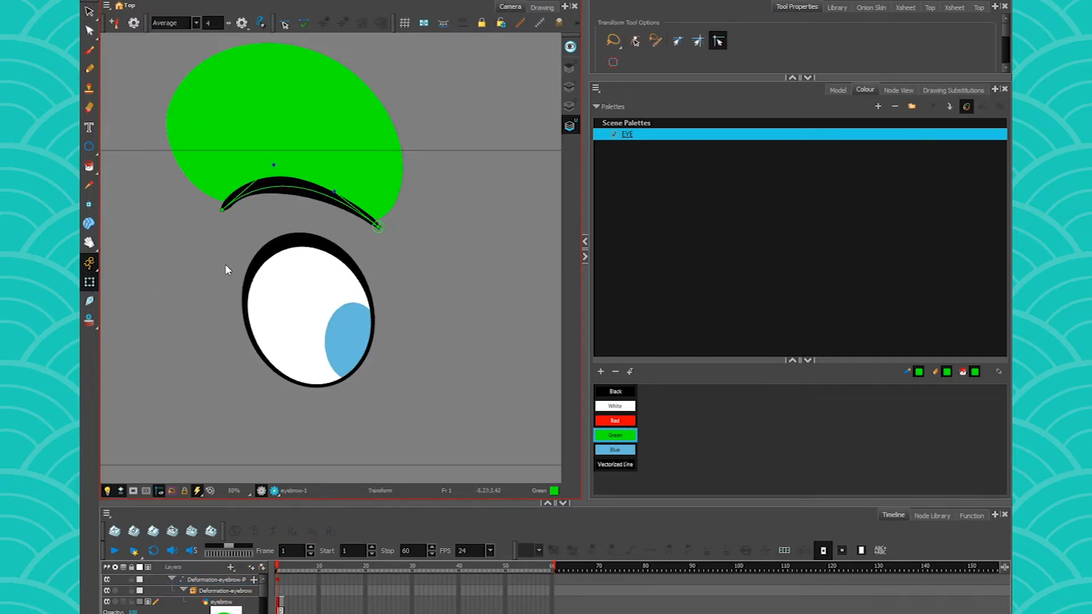
click(279, 127)
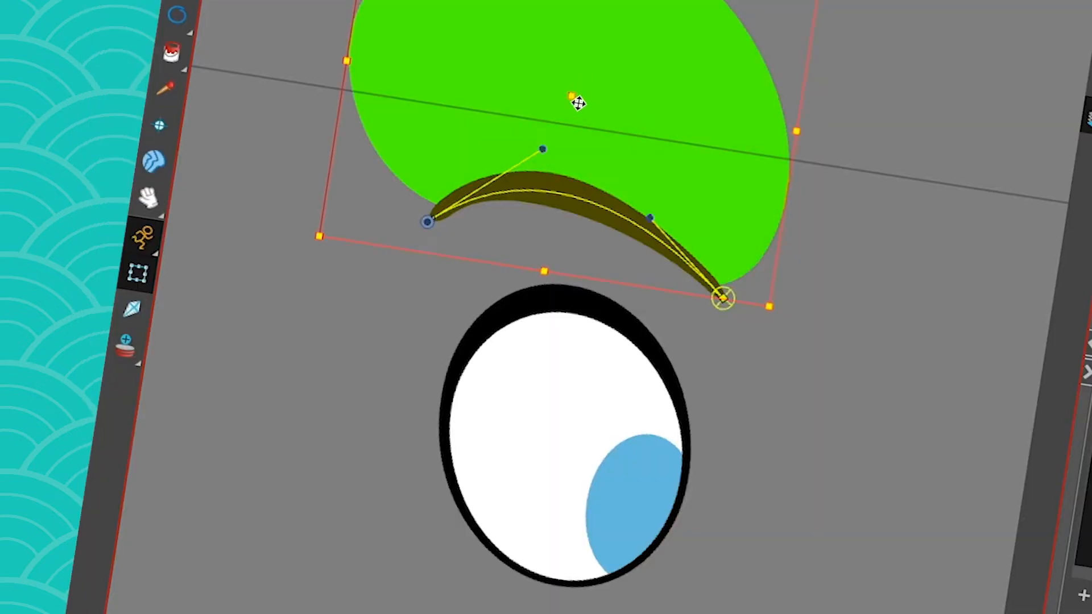
drag(573, 100, 556, 291)
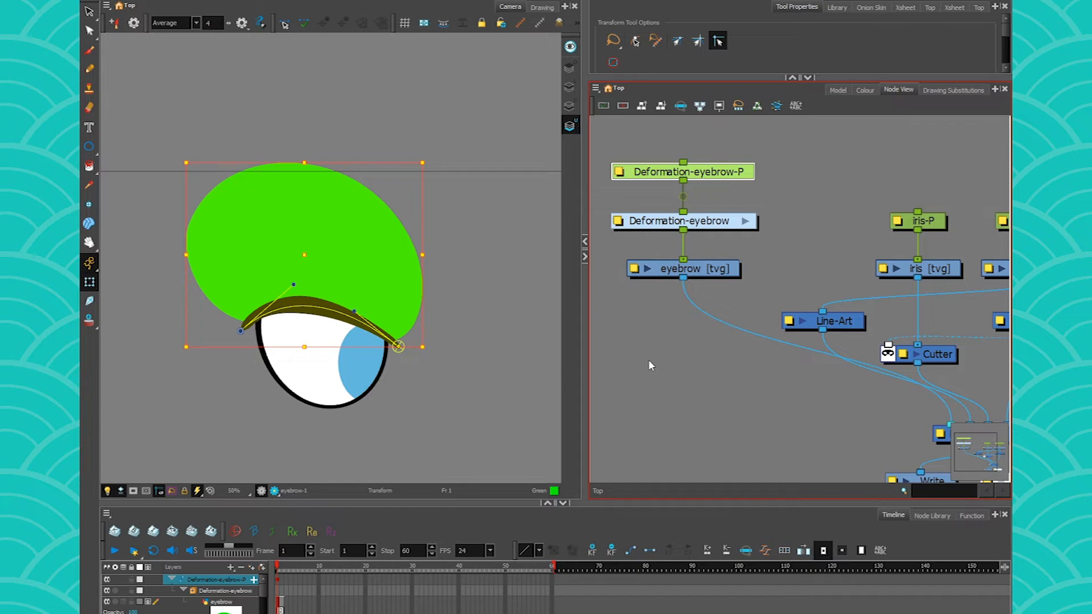
Search the node library for "under" and add an Underlay-Layer node to the network below the eyebrow drawing.
click(646, 360)
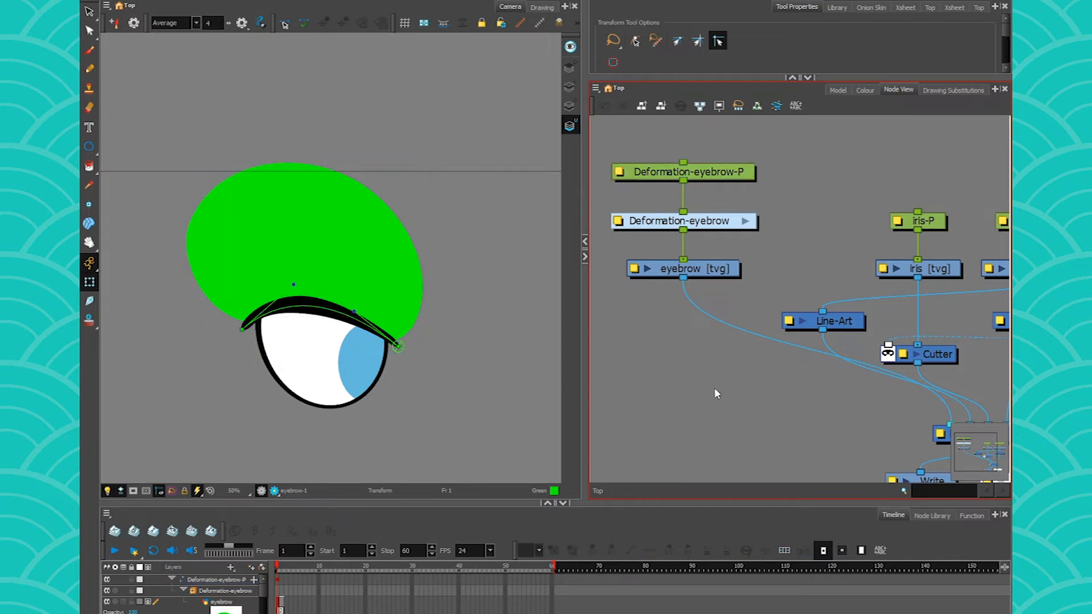
drag(584, 314, 524, 314)
scroll(637, 341, down, 2)
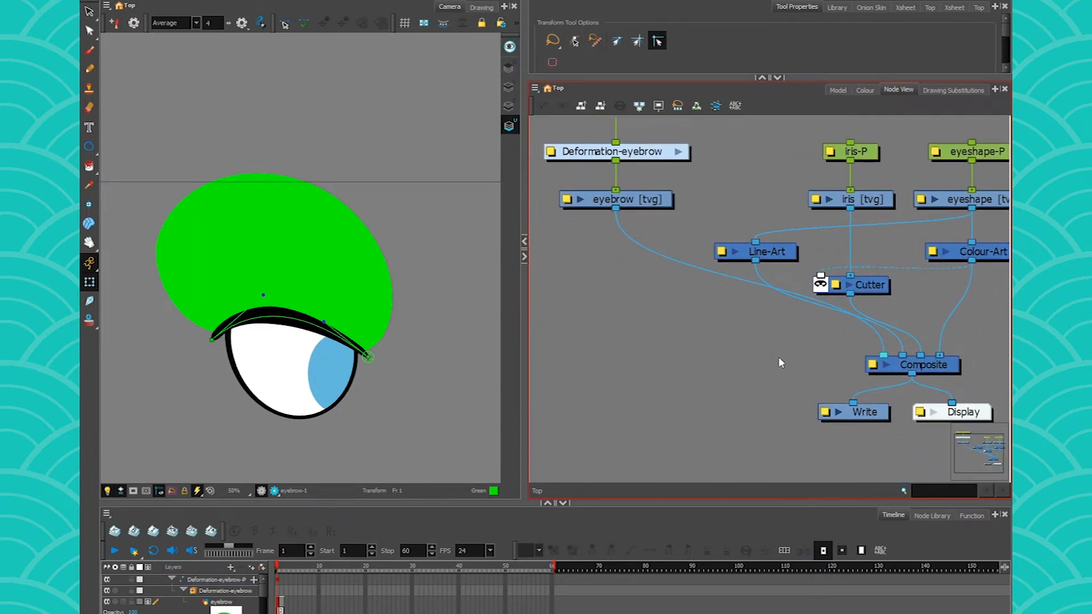
click(779, 252)
click(931, 516)
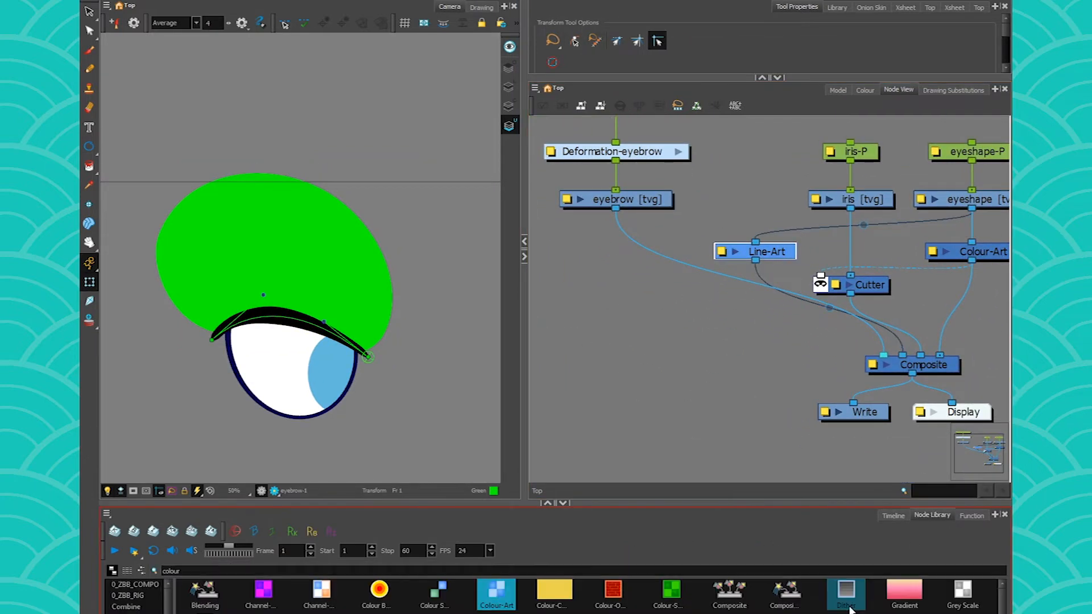
double_click(171, 571)
text(under)
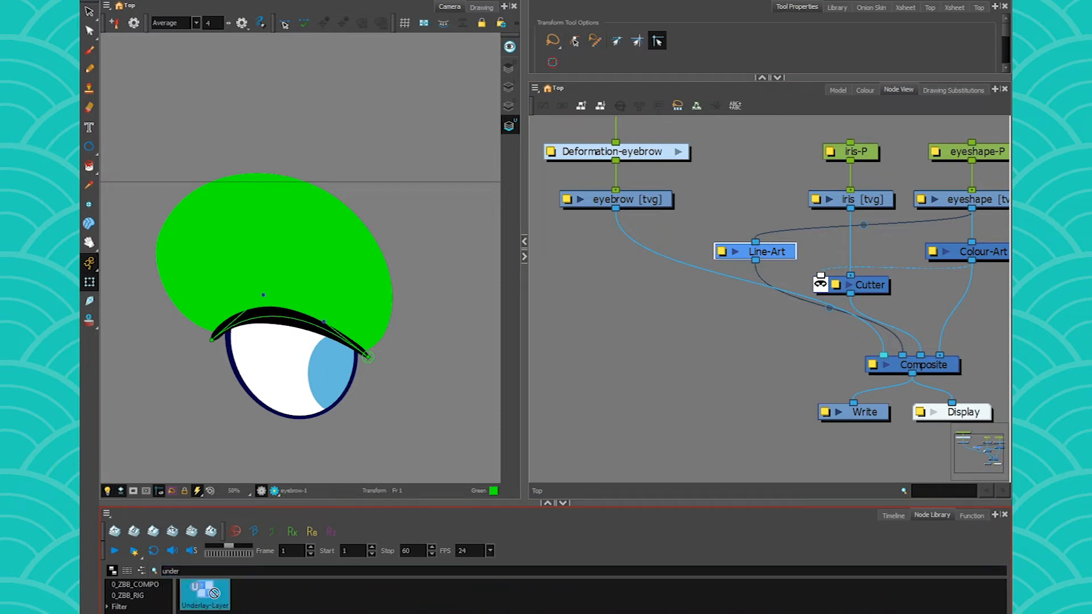
drag(205, 593, 677, 308)
Duplicate the Line-Art node, insert the copy between the eyebrow drawing and the Composite, and place Underlay-Layer beside it.
click(774, 254)
key(ctrl+c)
key(ctrl+v)
drag(792, 275, 515, 265)
drag(575, 324, 613, 348)
drag(733, 327, 722, 292)
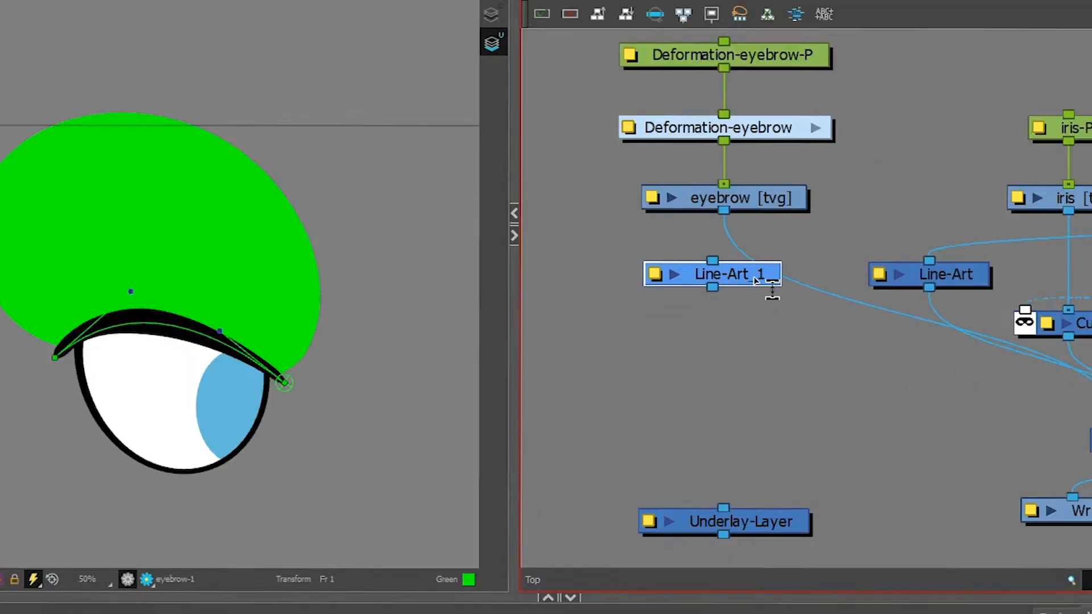
drag(699, 283, 673, 268)
drag(762, 270, 656, 272)
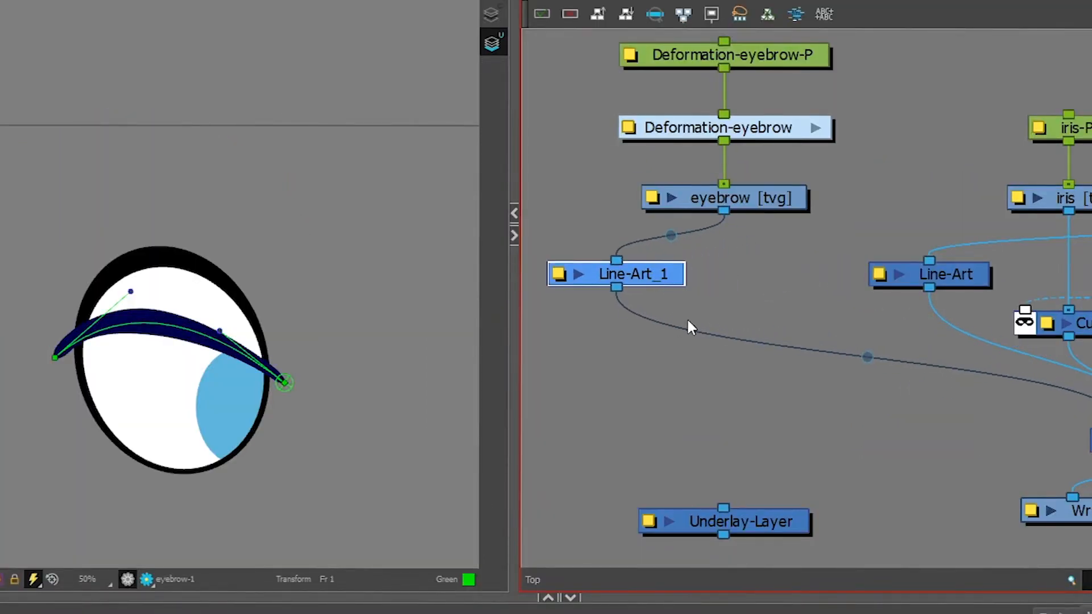
drag(756, 517, 811, 274)
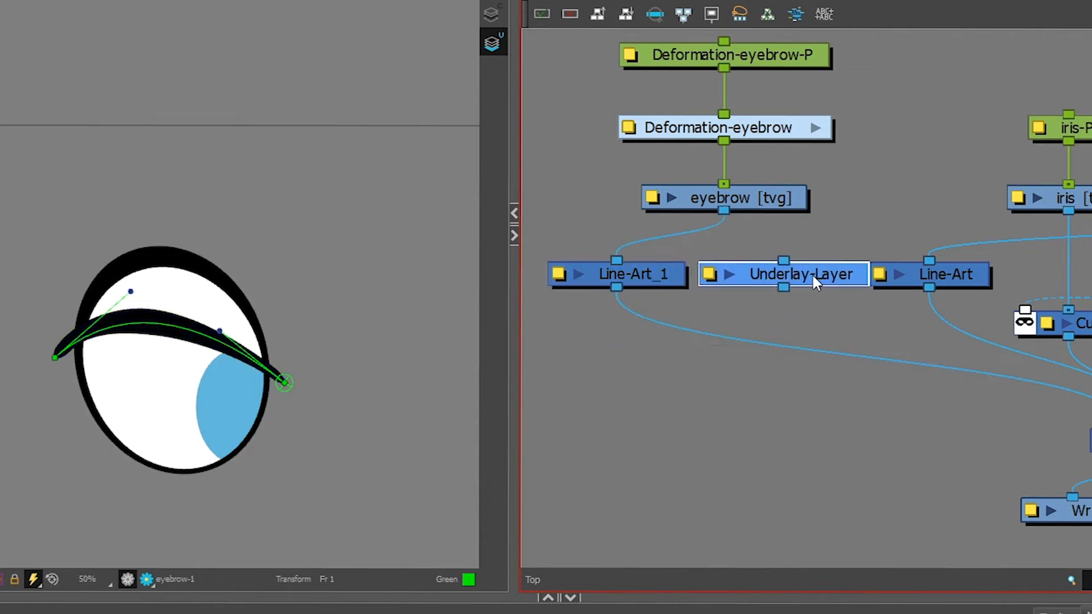
Move the iris and eyeshape nodes higher and insert a duplicate Composite between them and the main Composite.
drag(732, 334, 691, 340)
drag(966, 277, 832, 298)
drag(1091, 107, 1007, 246)
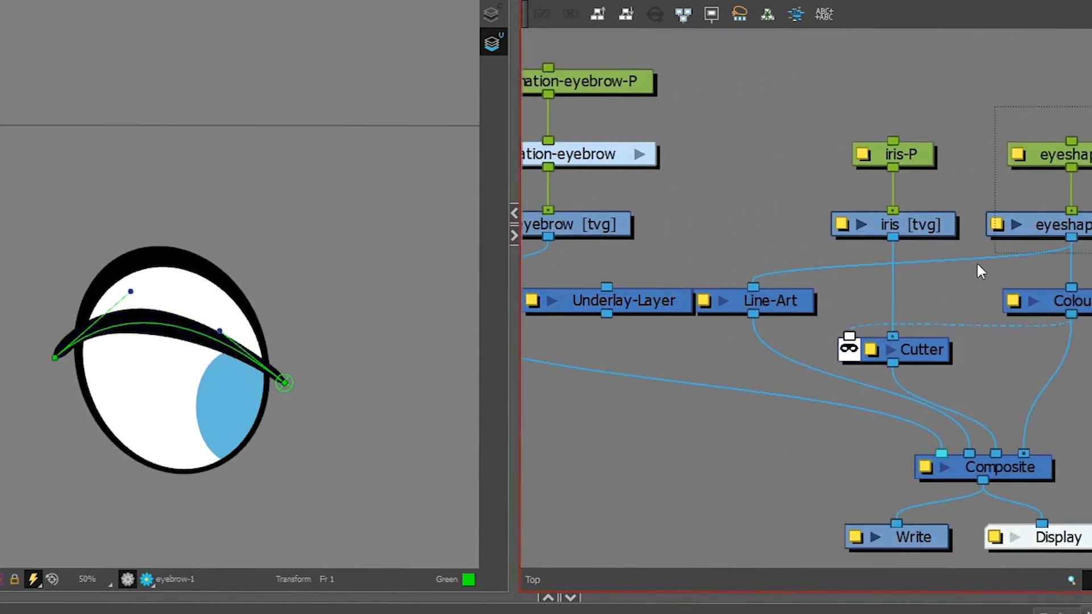
drag(781, 365, 782, 365)
drag(925, 346, 952, 150)
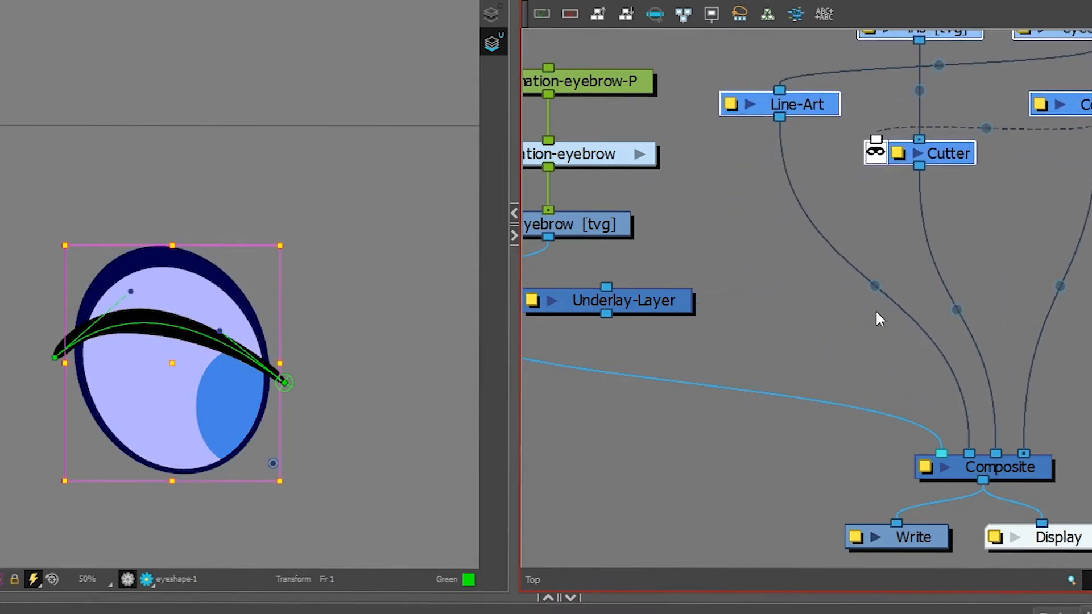
click(861, 311)
key(ctrl+v)
drag(1070, 256, 931, 254)
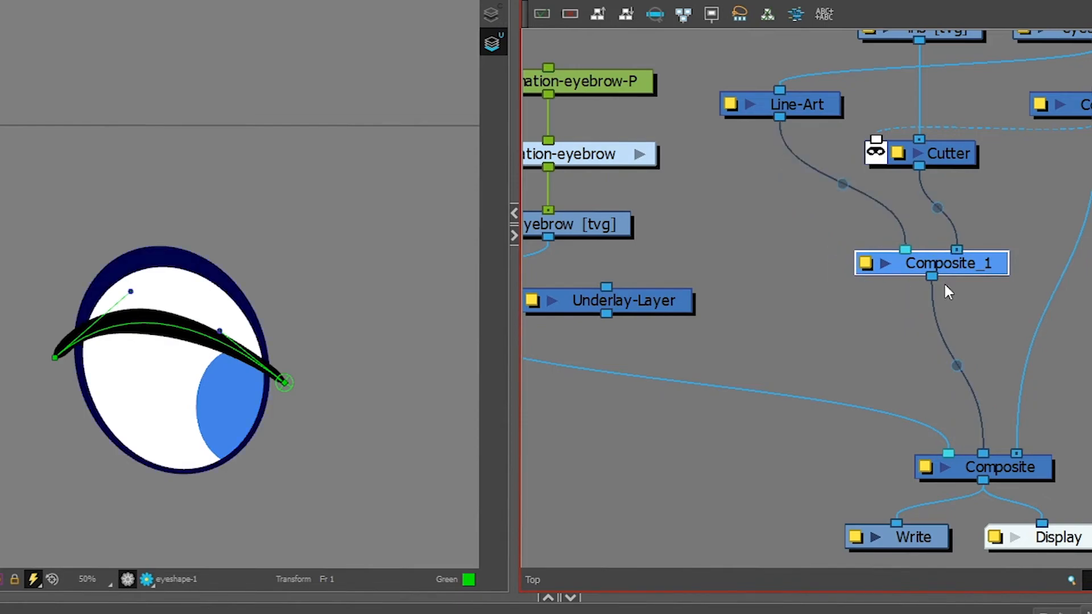
Rename the new eye composite EYESHAPE_COMP and set its mode to Pass Through.
double_click(956, 267)
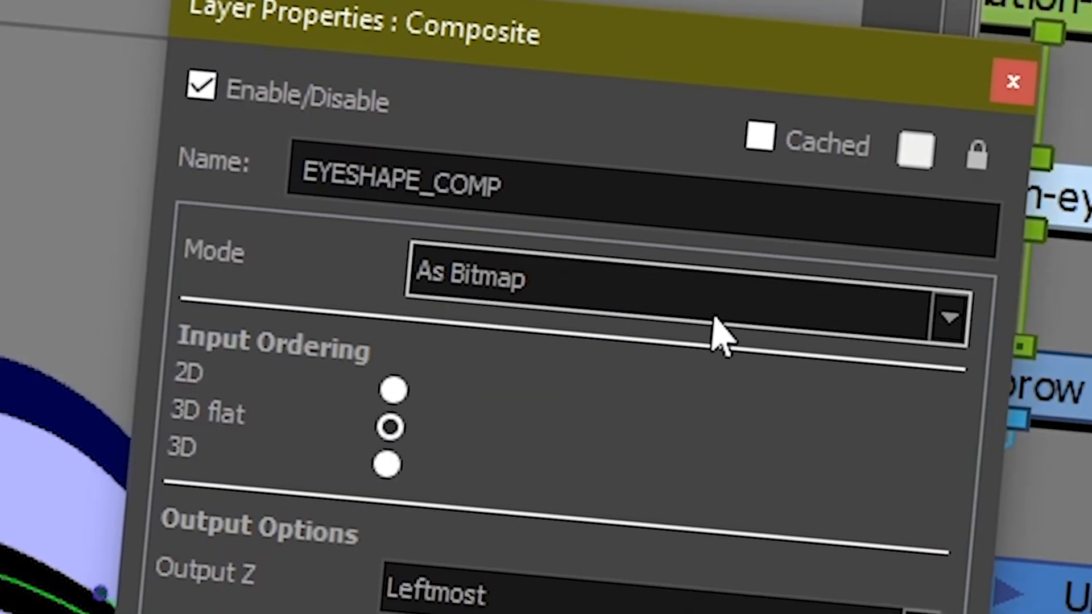
click(713, 316)
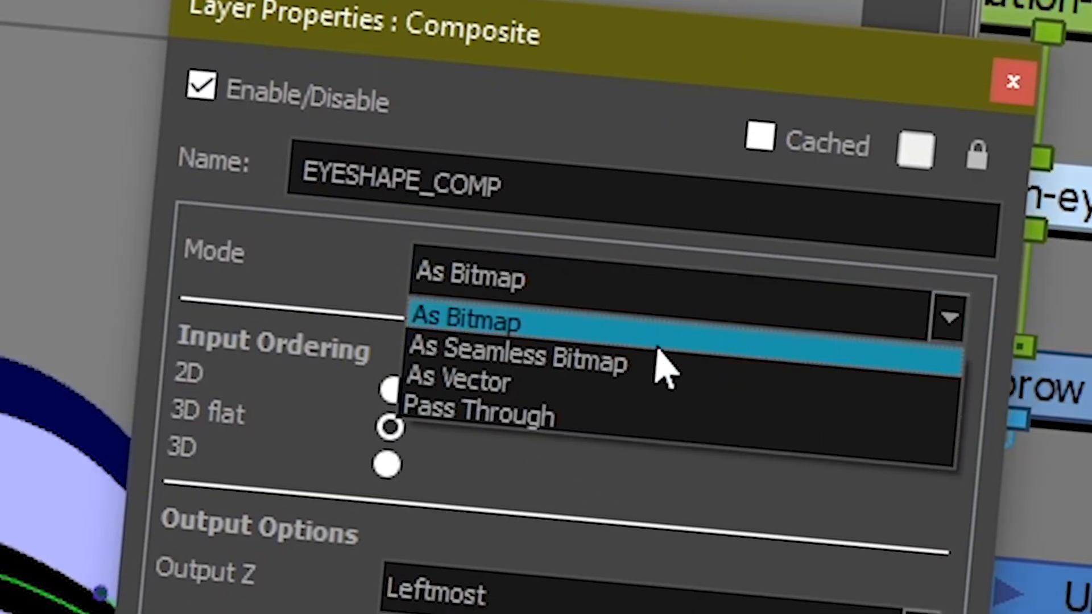
click(613, 419)
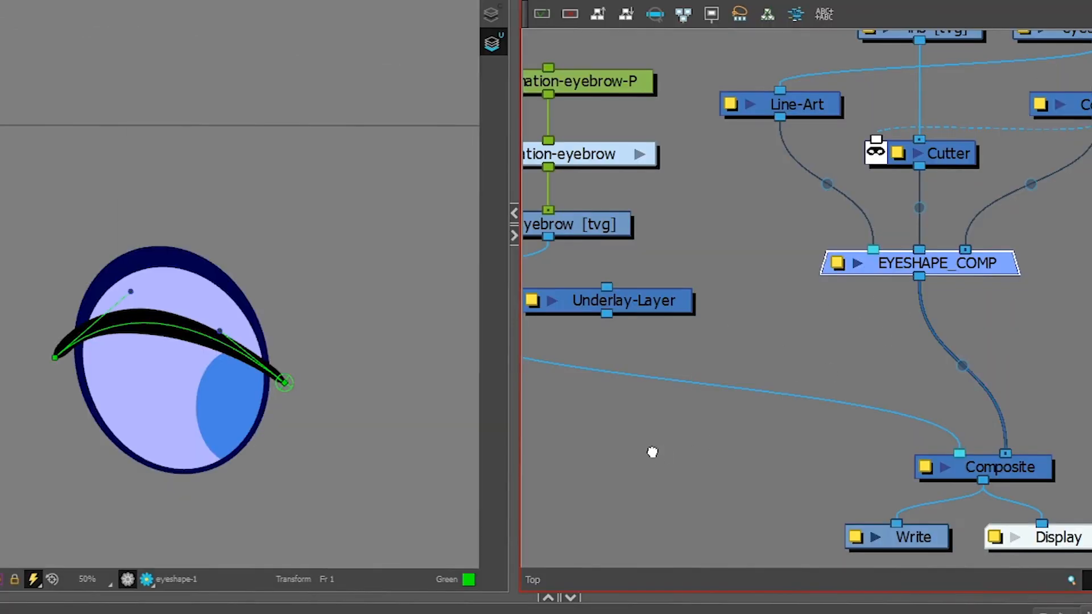
Duplicate the Cutter node and insert the copy between EYESHAPE_COMP and the main Composite.
drag(653, 452, 725, 464)
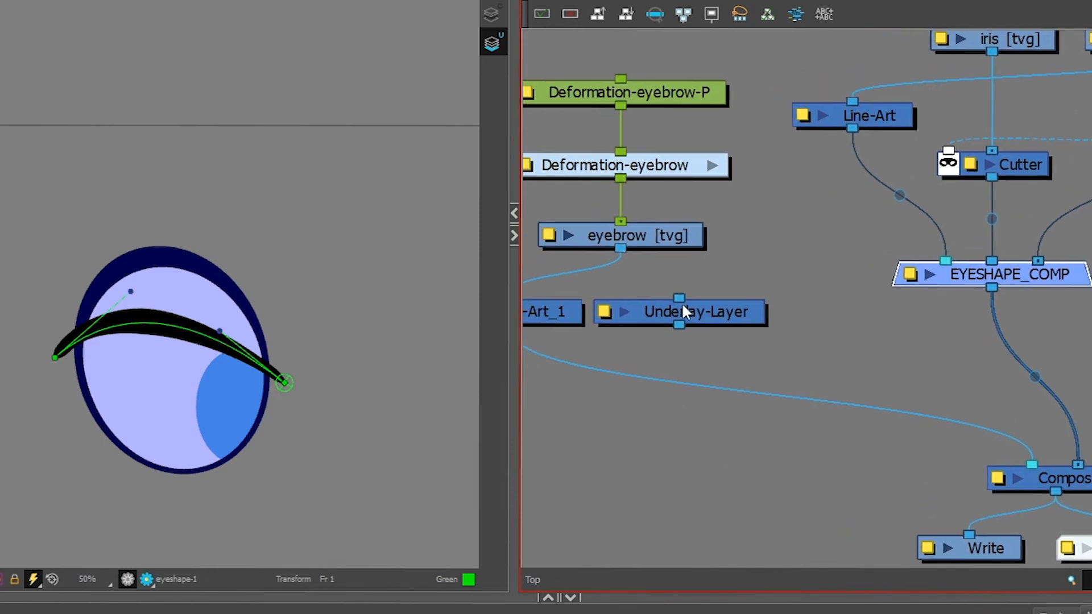
drag(1002, 172, 1012, 167)
key(ctrl+z)
key(ctrl+c)
key(ctrl+v)
drag(1064, 293, 1023, 378)
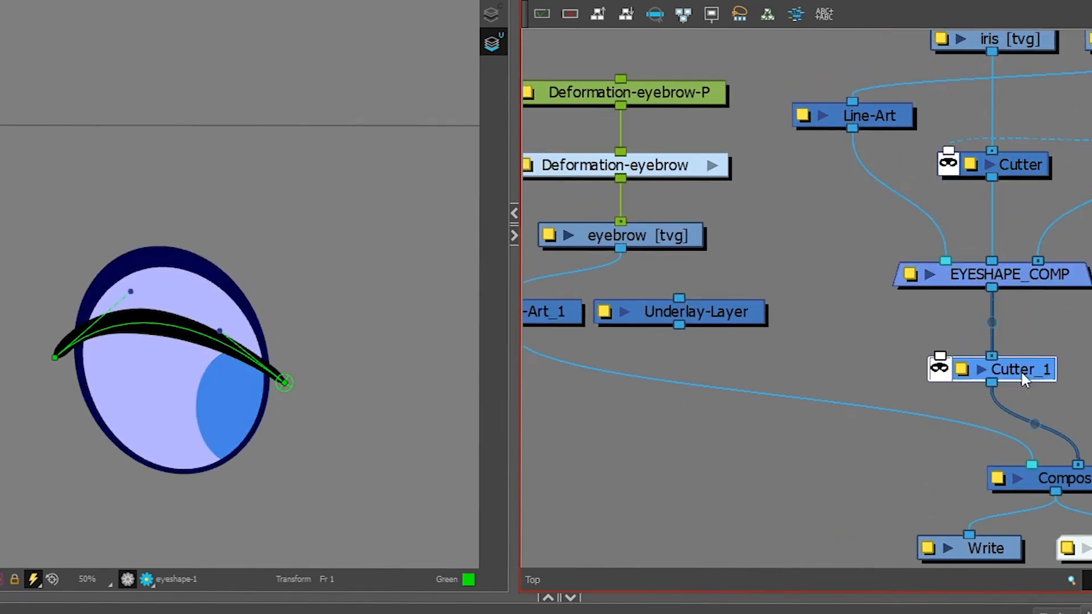
Connect the eyebrow drawing through Underlay-Layer to the new cutter's matte input and invert the cutter.
drag(680, 299, 940, 355)
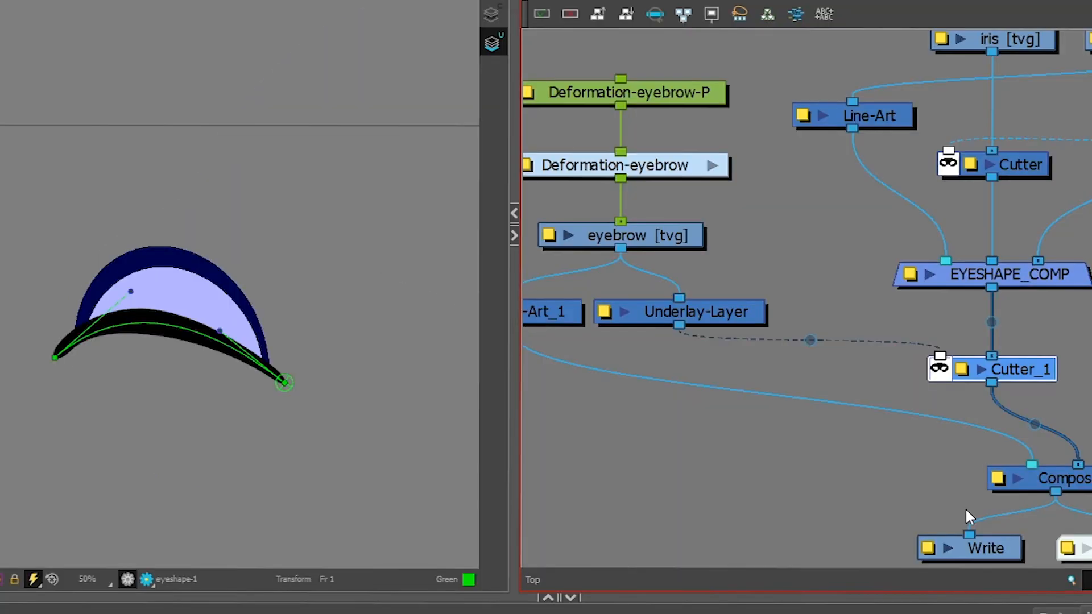
key(space)
drag(99, 390, 95, 294)
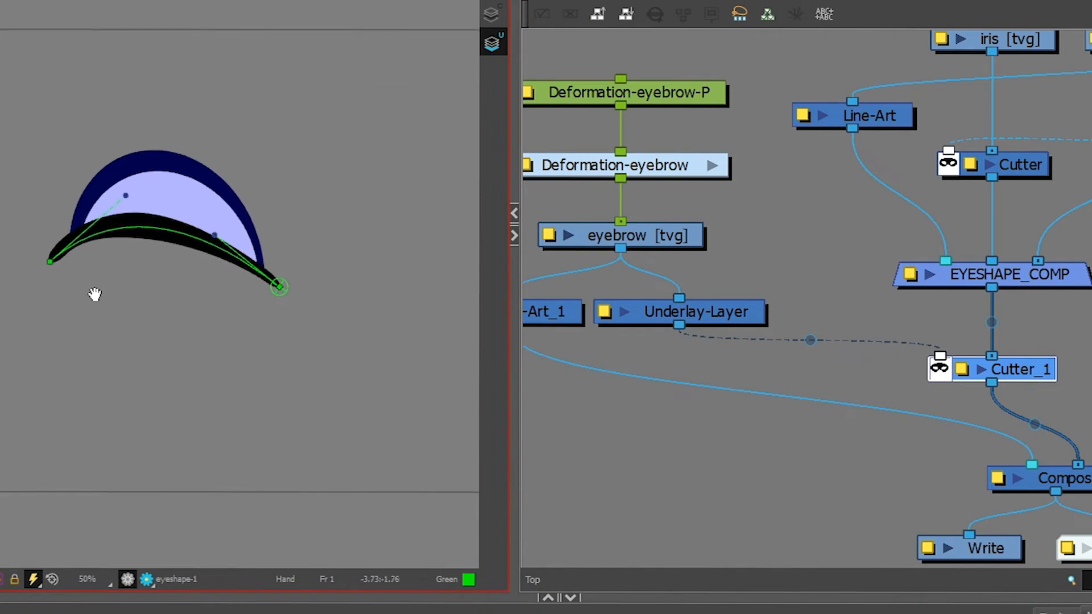
click(940, 369)
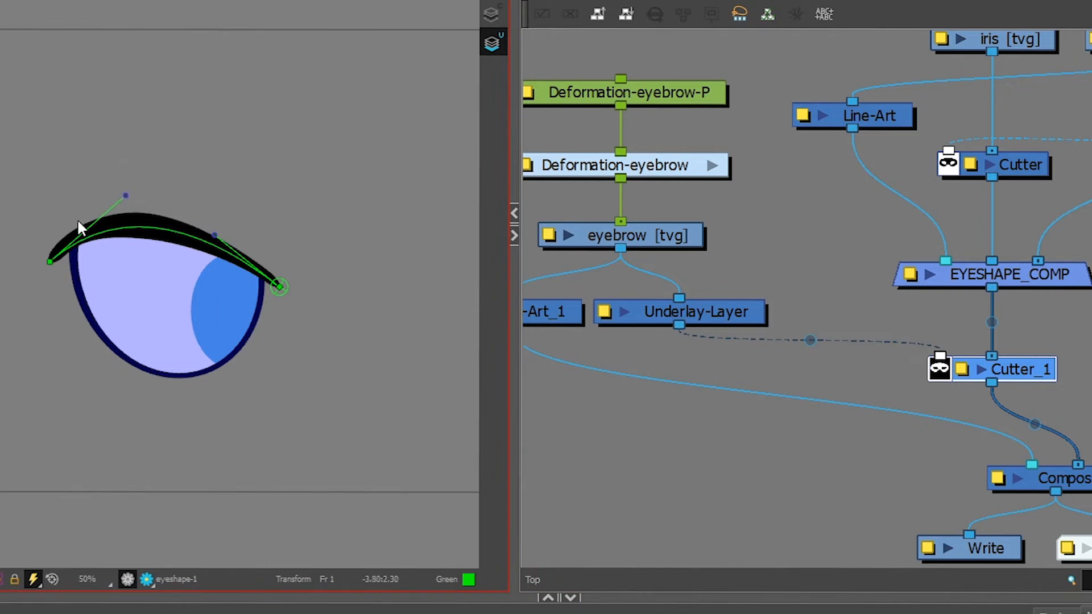
Test the cutter by raising the eyebrow curve's outer end and opposite handle, and reset the eyebrow above the eye.
drag(51, 262, 62, 170)
drag(64, 203, 68, 235)
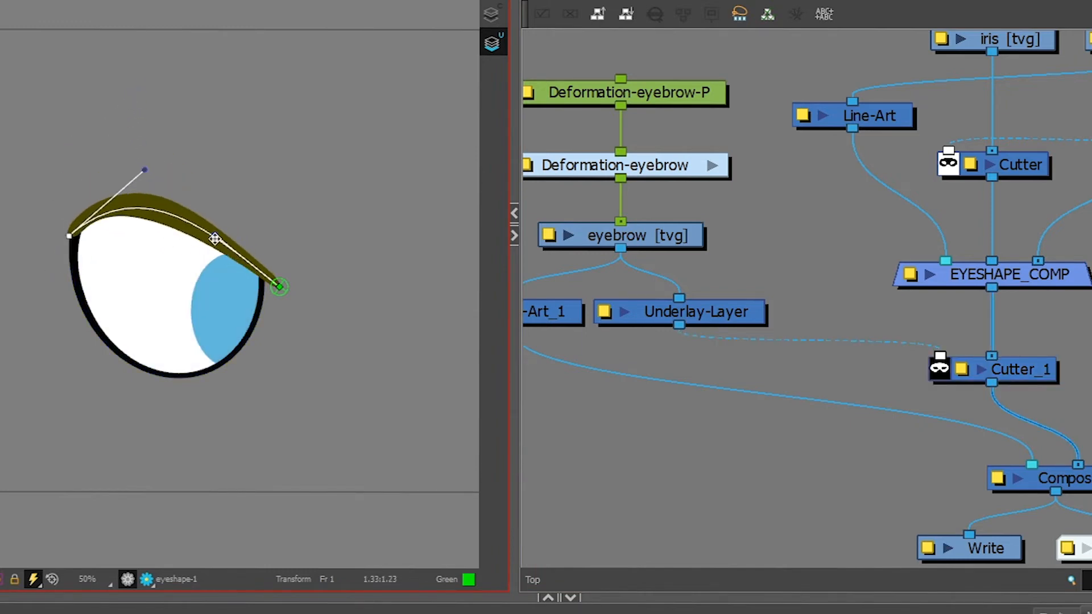
drag(215, 235, 228, 149)
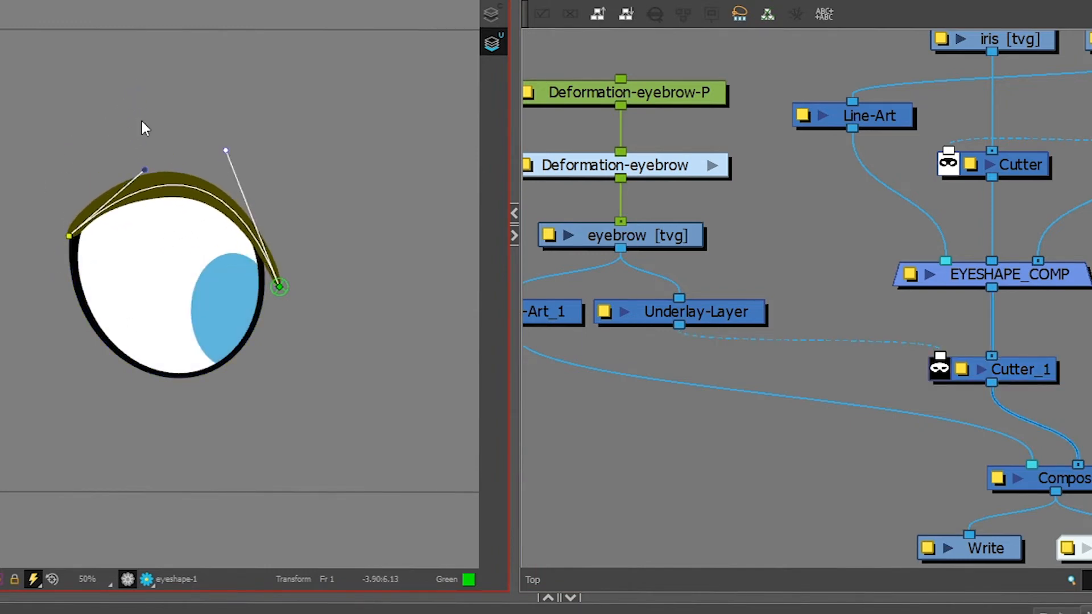
drag(62, 152, 98, 23)
mouse_move(331, 83)
mouse_down()
mouse_move(259, 309)
mouse_move(126, 88)
mouse_up()
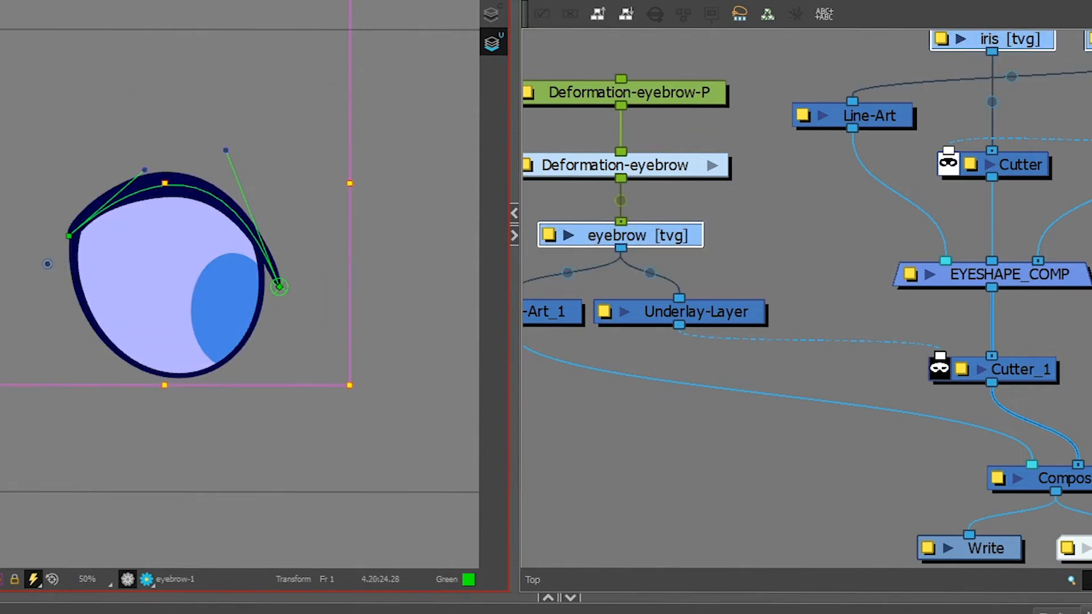
click(697, 53)
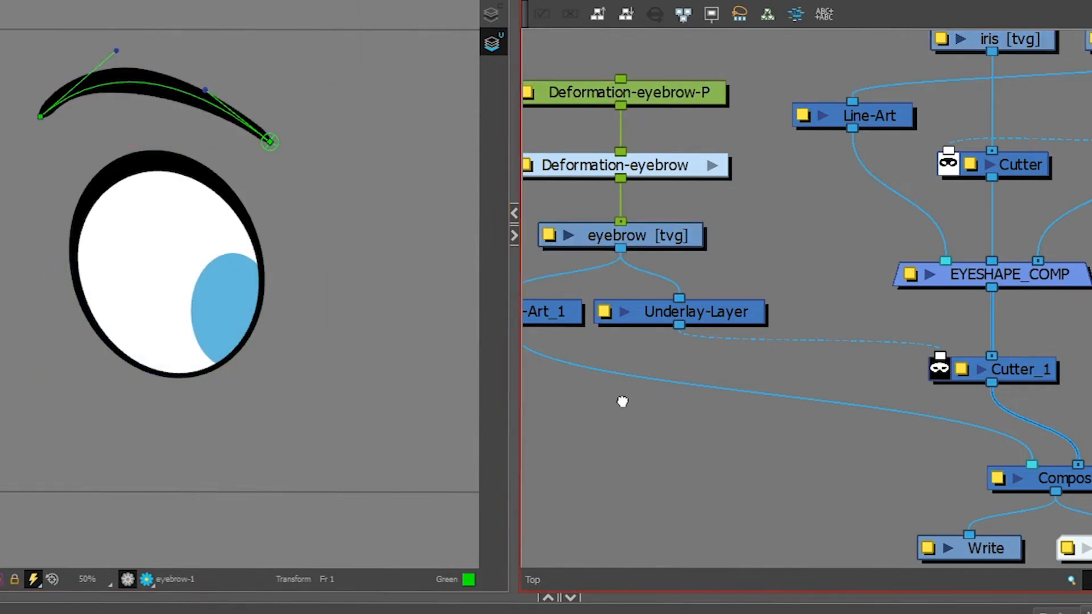
Select the Deformation-eyebrow-P peg, move the eyebrow down over the eye, and raise its inner curve handle.
drag(623, 402, 706, 433)
scroll(691, 399, down, 2)
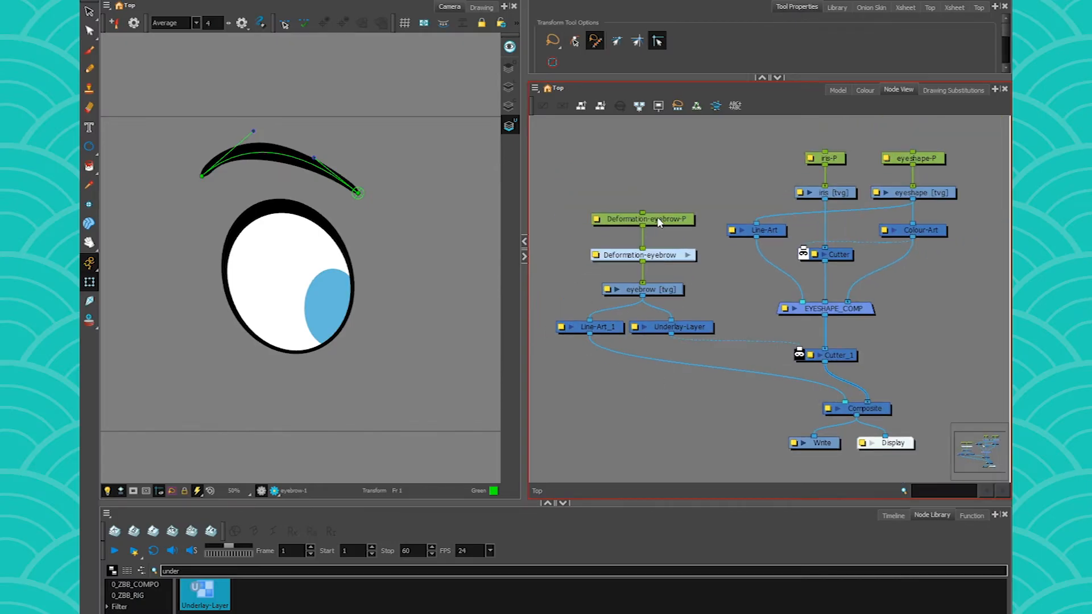
click(656, 219)
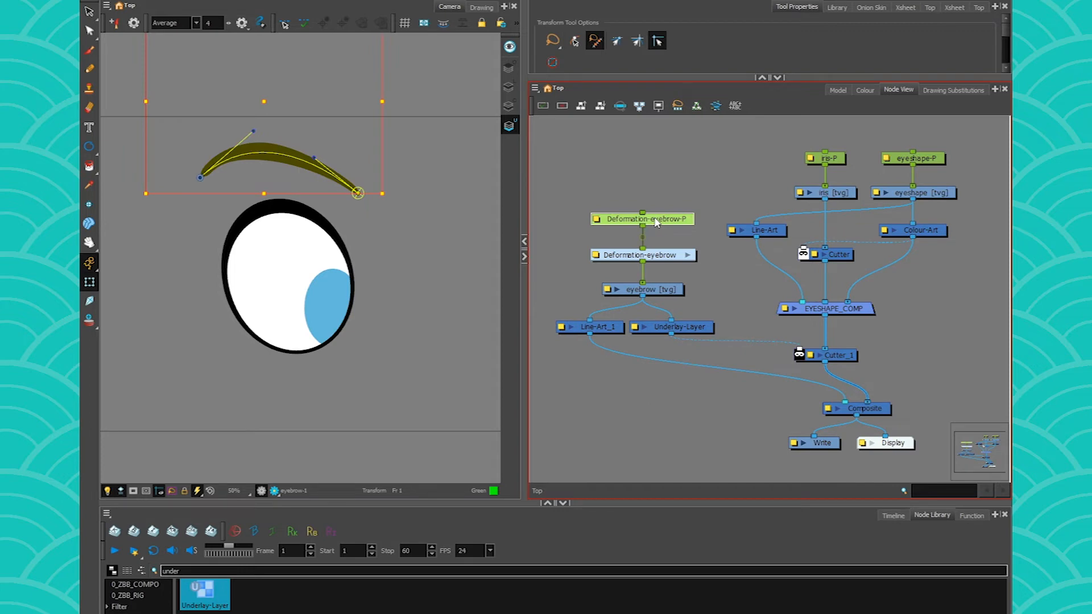
drag(265, 101, 269, 206)
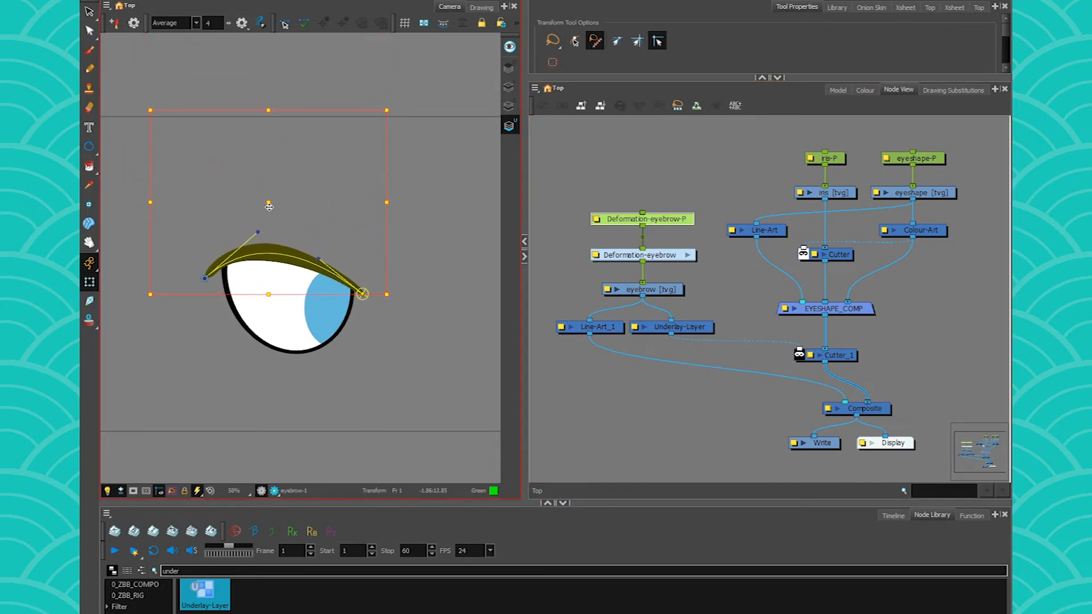
drag(268, 203, 236, 185)
click(240, 381)
drag(316, 273, 326, 189)
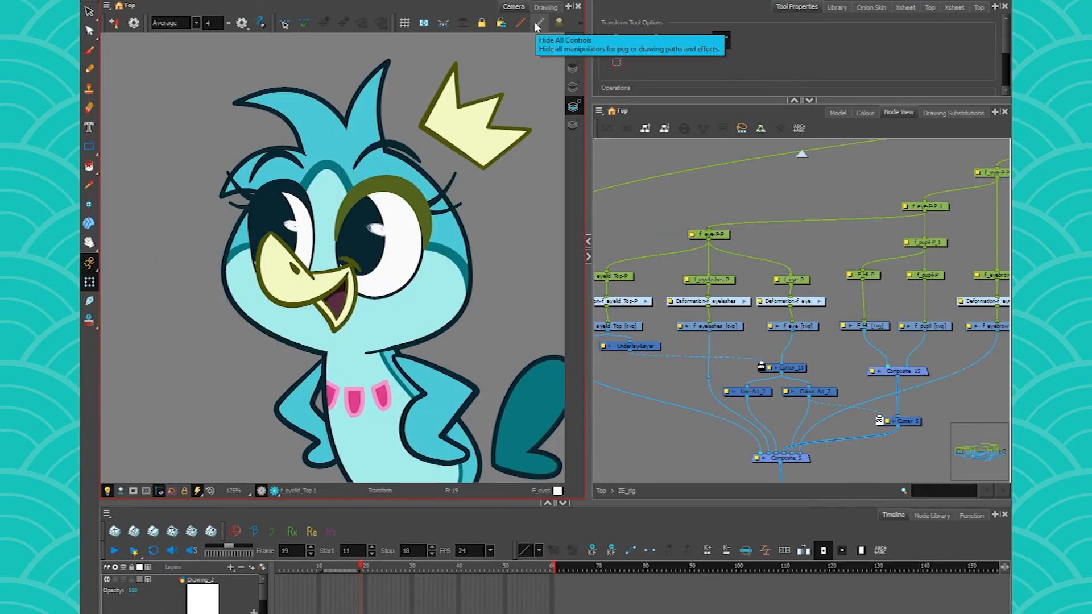
In the bird rig, show the front eye's upper eyelid deformation controls and lower the curve handle nearest the beak.
click(380, 290)
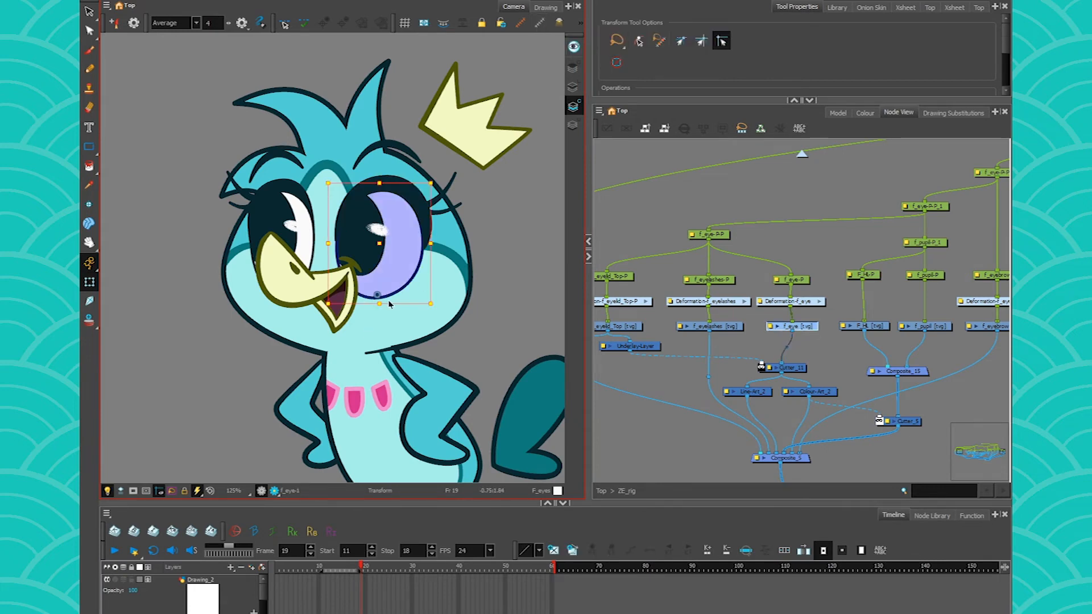
click(415, 187)
key(shift+F11)
drag(344, 164, 378, 233)
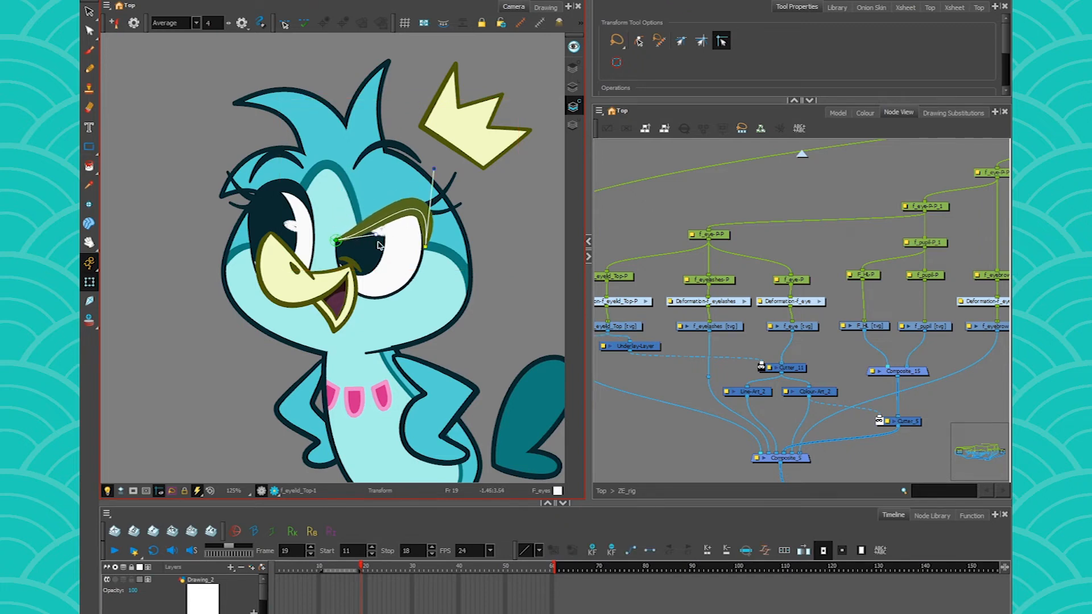
Reselect the bird's front upper eyelid and pull the curve handle nearest the beak up to open the eye wide.
click(403, 273)
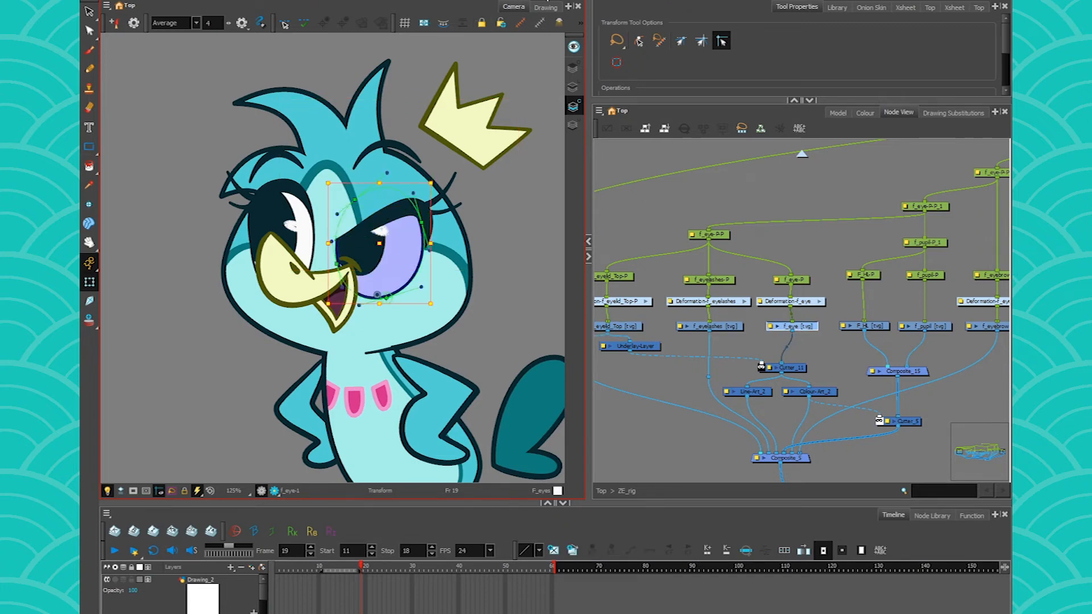
click(377, 211)
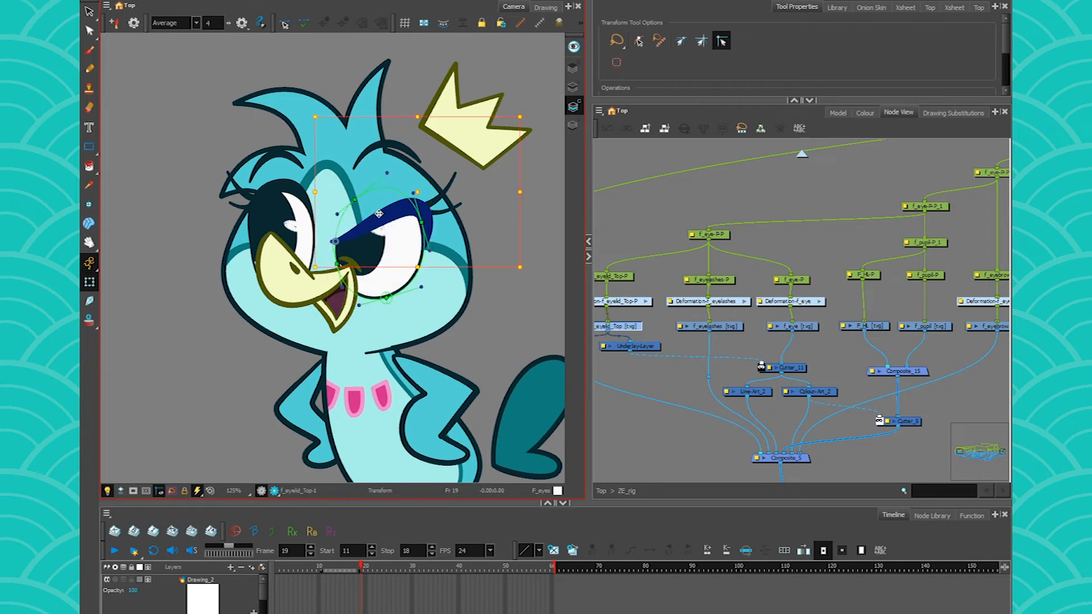
drag(375, 235, 359, 111)
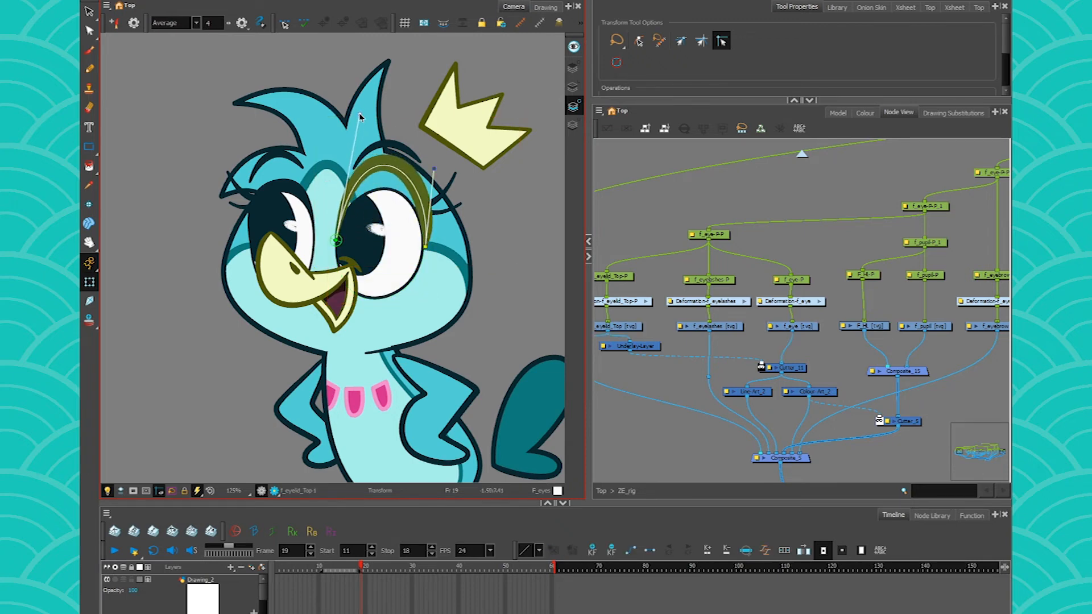
Select the bird's front eye drawing to examine how the upper eyelid cuts its shape.
click(392, 258)
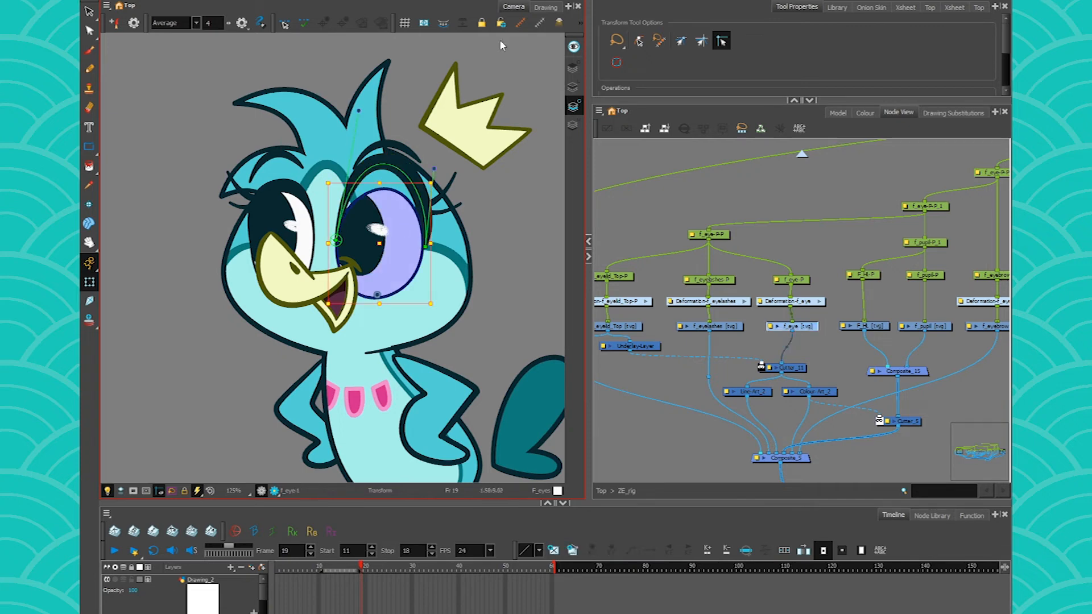
drag(351, 195, 359, 174)
drag(421, 222, 425, 227)
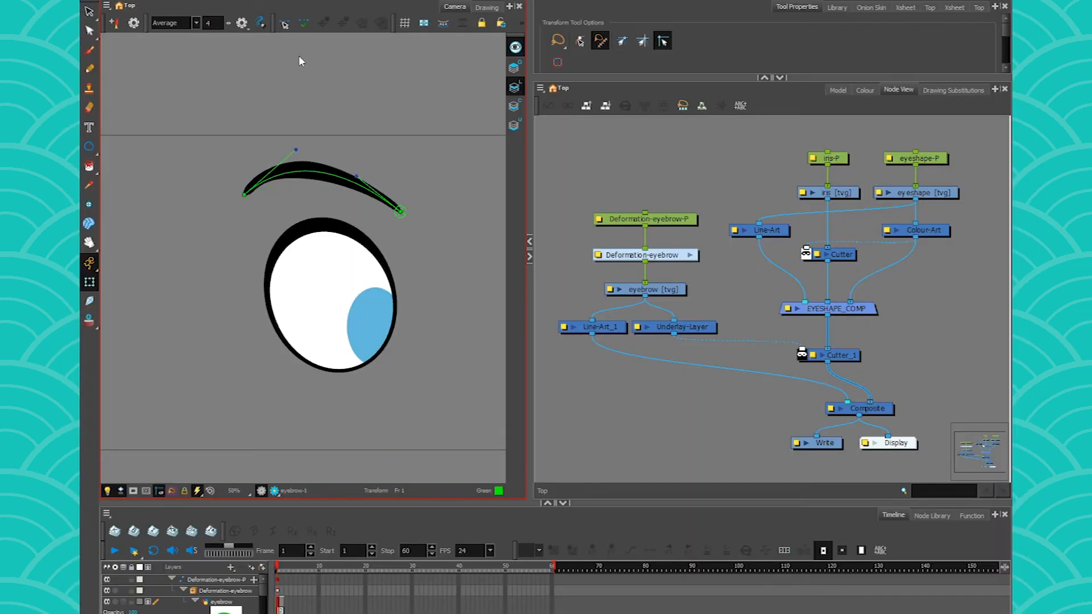
In the simple eye rig, select the eyebrow drawing and step up the hierarchy to its Deformation-eyebrow-P peg.
click(307, 169)
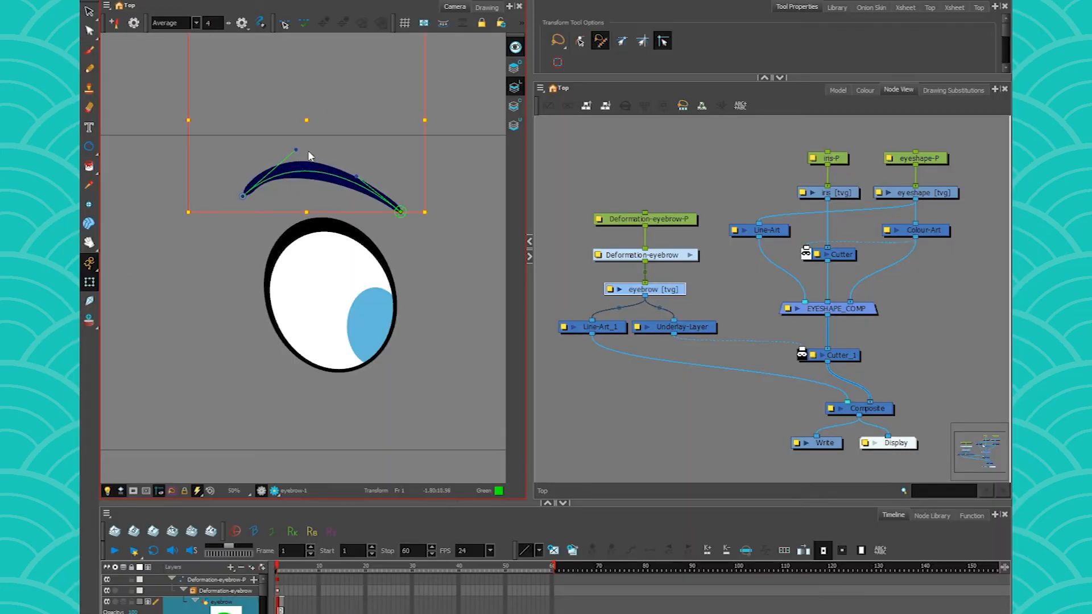
key(b)
key(b)
drag(306, 121, 303, 99)
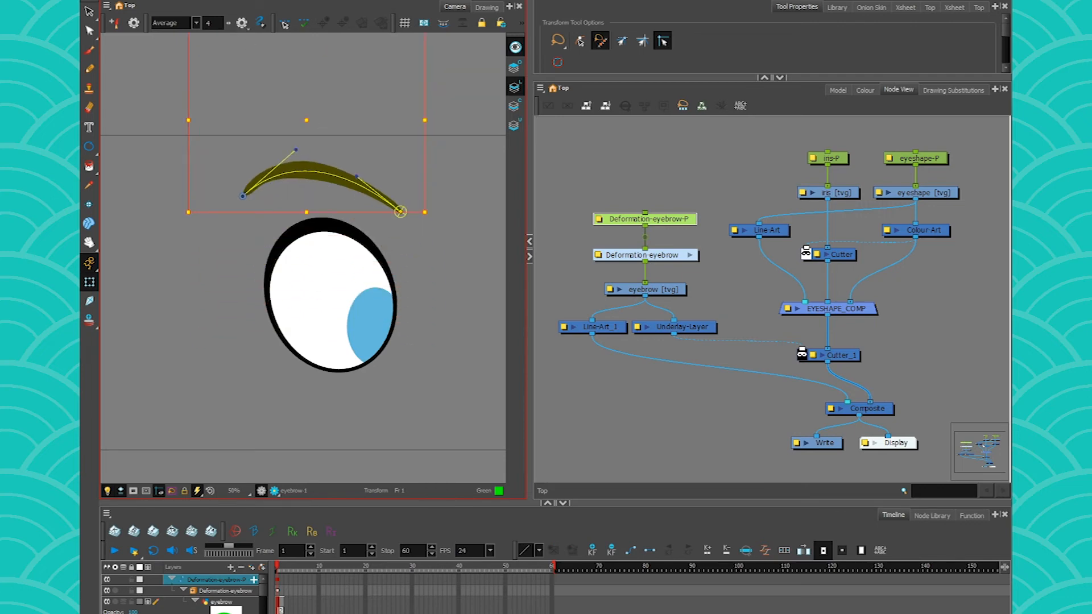
Move the EYE scene window aside, switch to the orange-haired character's rig, and select the front eye white to examine its cutter nodes.
drag(250, 1, 655, 426)
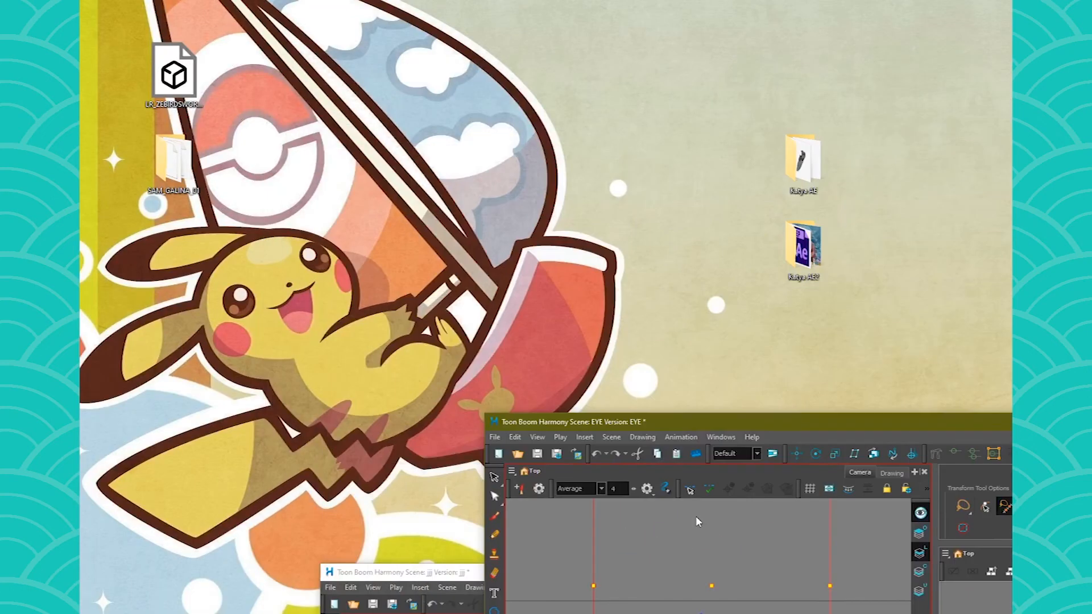
click(284, 302)
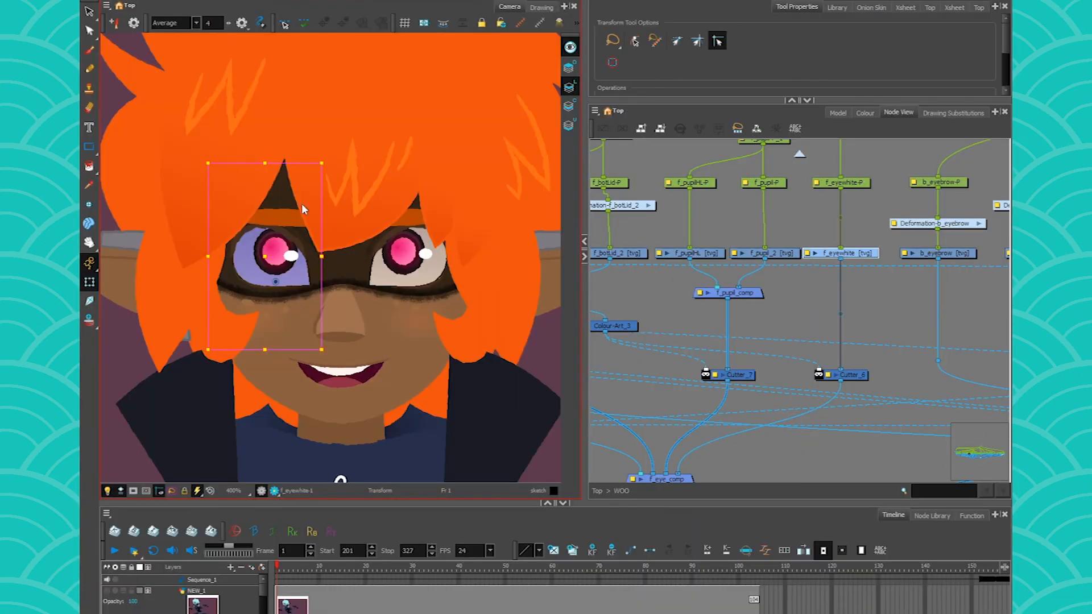
drag(217, 414, 265, 427)
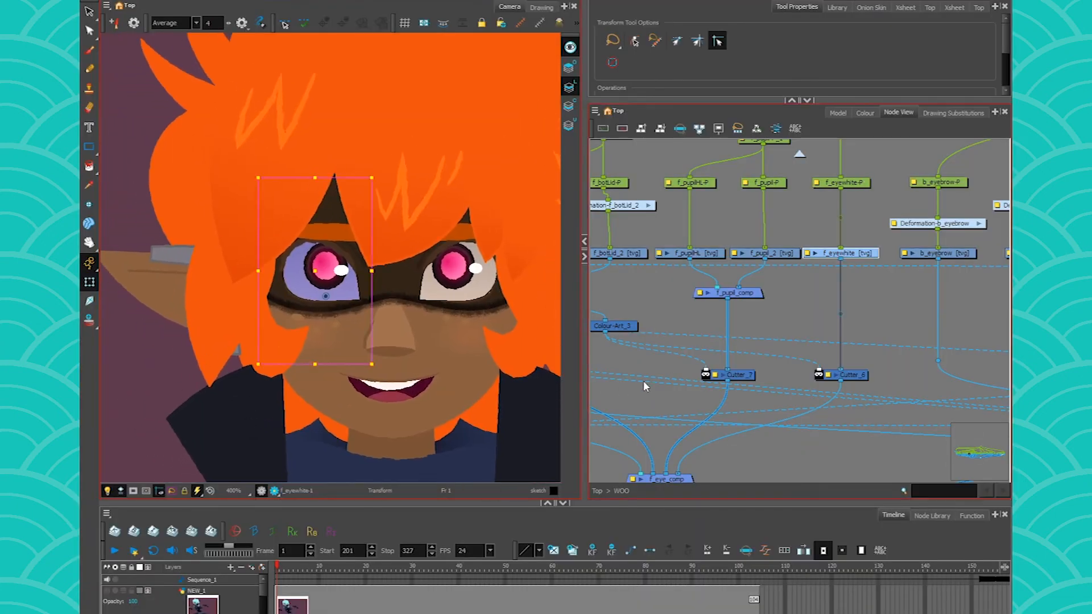
scroll(665, 363, down, 2)
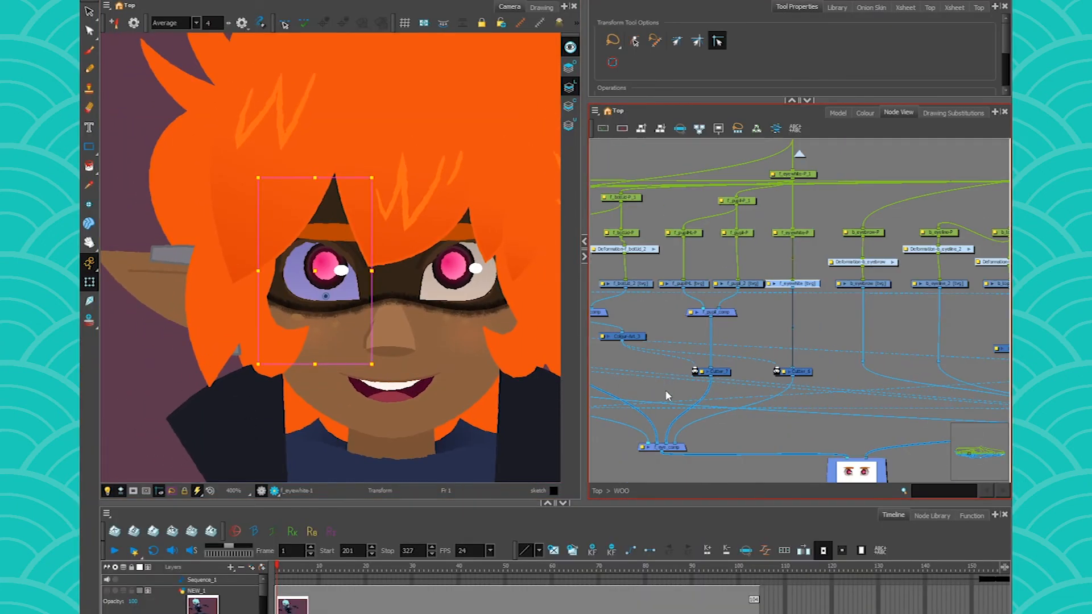
drag(667, 396, 863, 402)
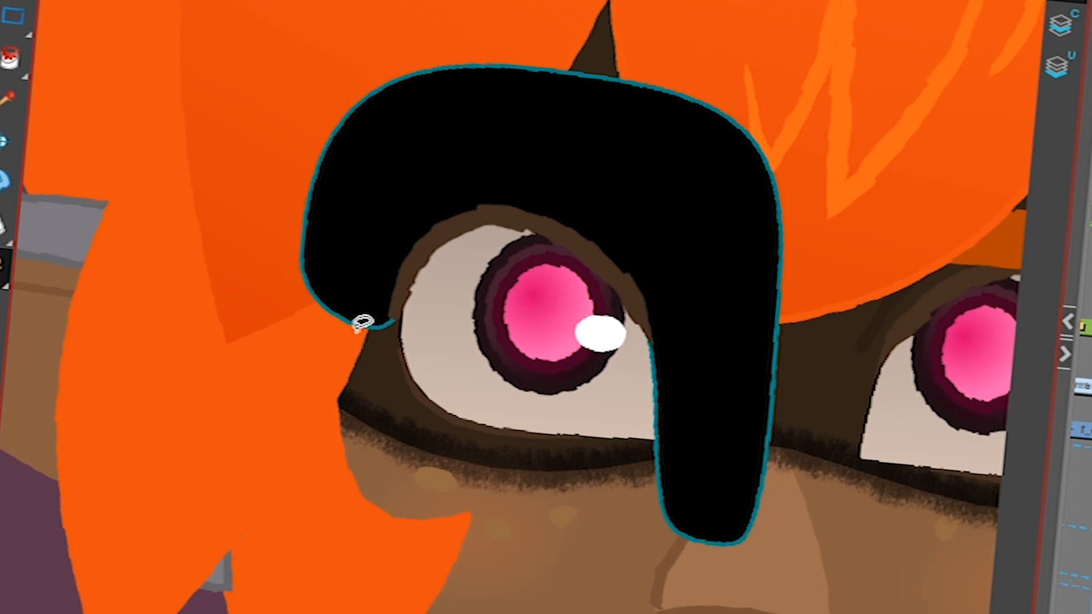
Show the front top lid's deformation controls, lower the lid's middle curve point over the pupil, and adjust its outer corner point and handle.
drag(362, 324, 364, 326)
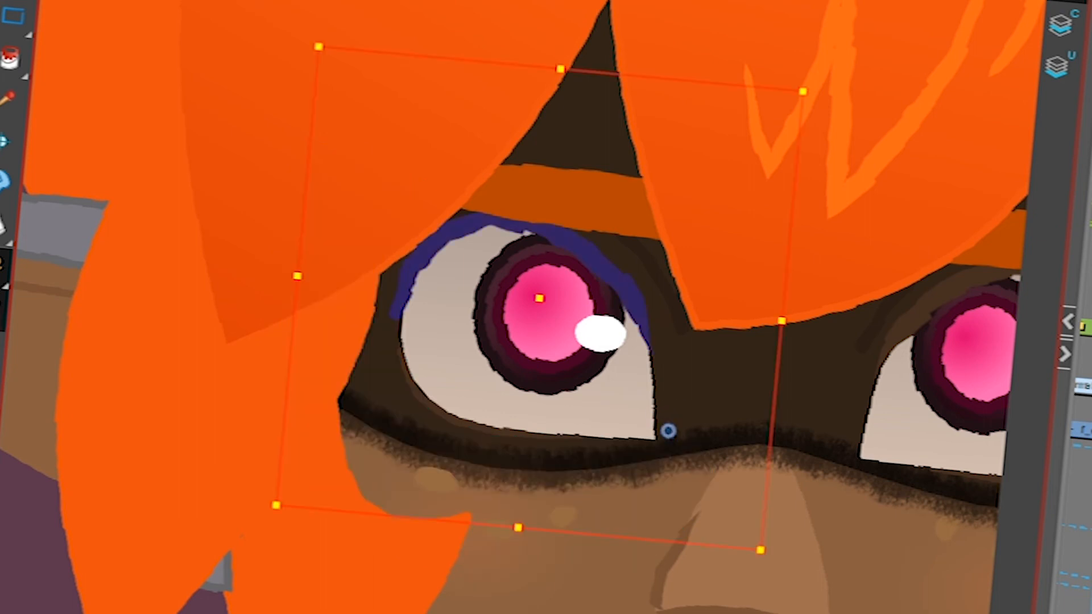
key(alt+q)
drag(526, 224, 522, 291)
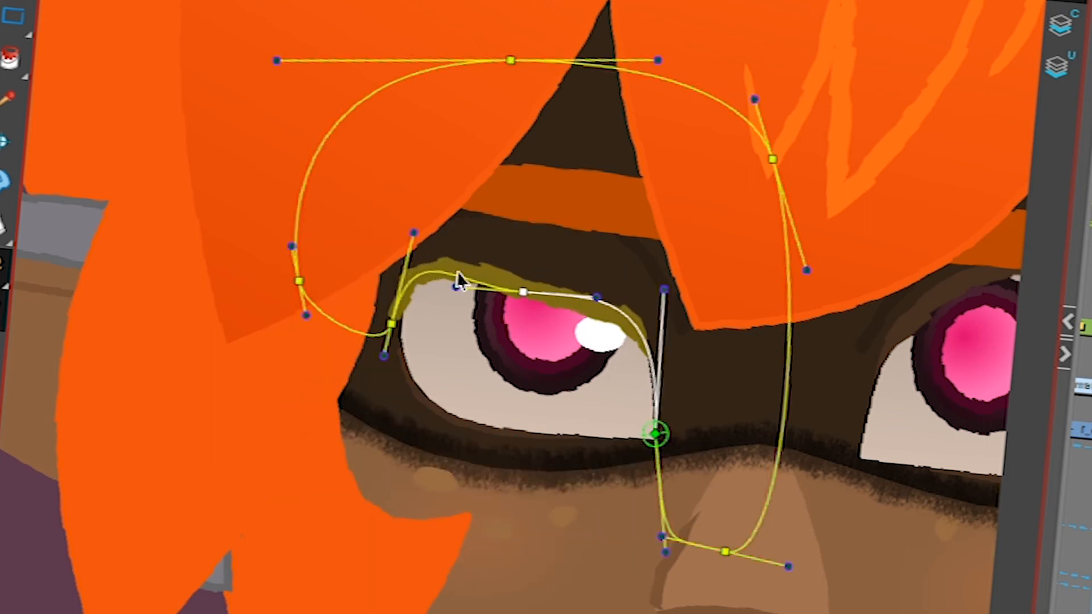
drag(415, 231, 400, 285)
drag(392, 325, 448, 237)
Undo the test changes to the front top lid's deformation curve.
key(ctrl+z)
key(ctrl+z)
key(ctrl+z)
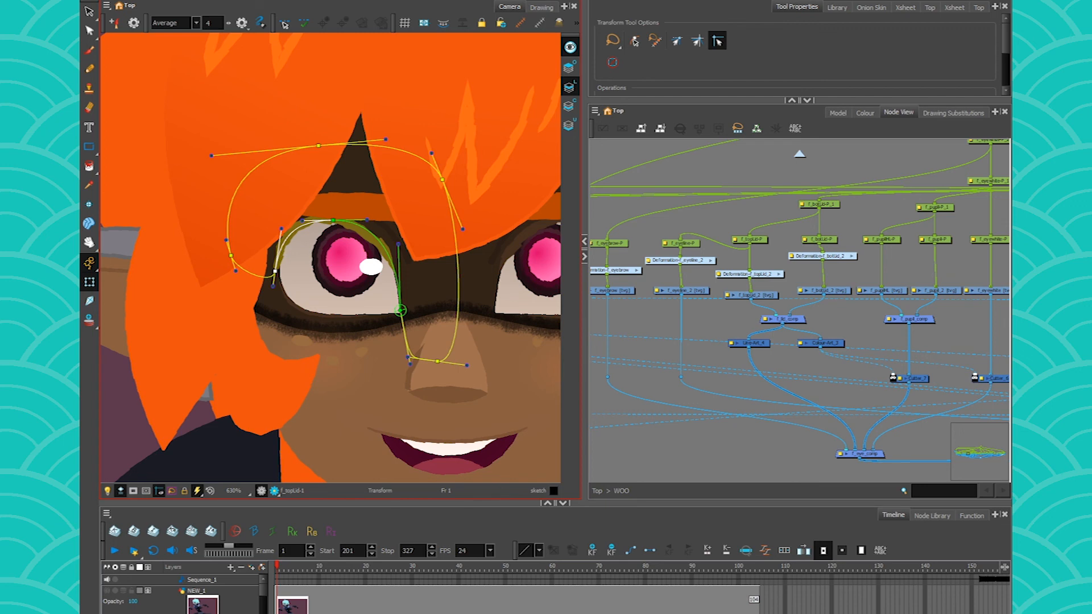
click(796, 387)
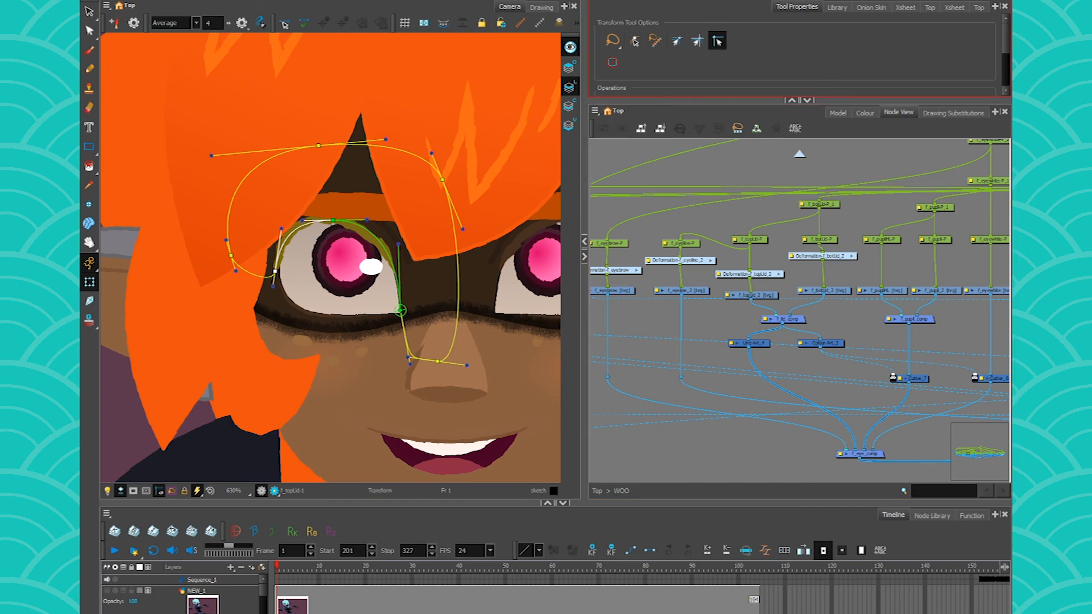